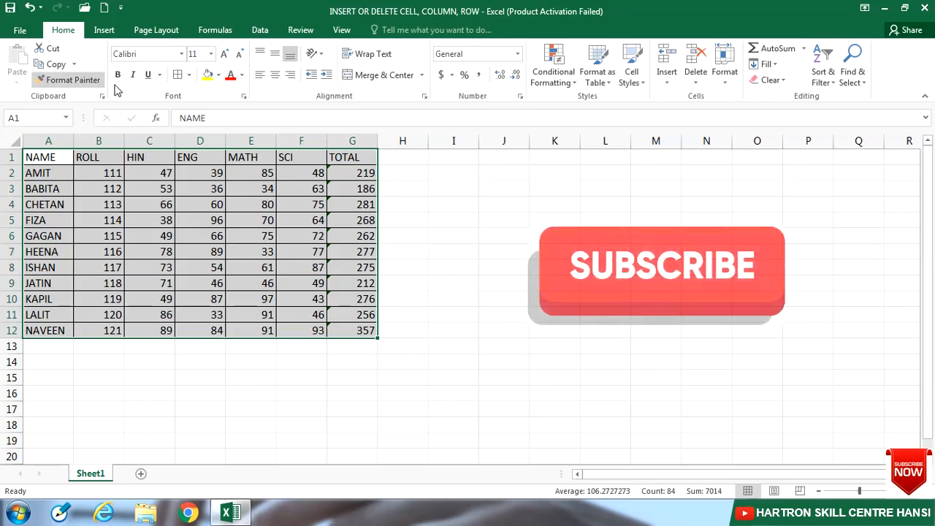
- Set the height of header row 1 to 19
left_click(724, 82)
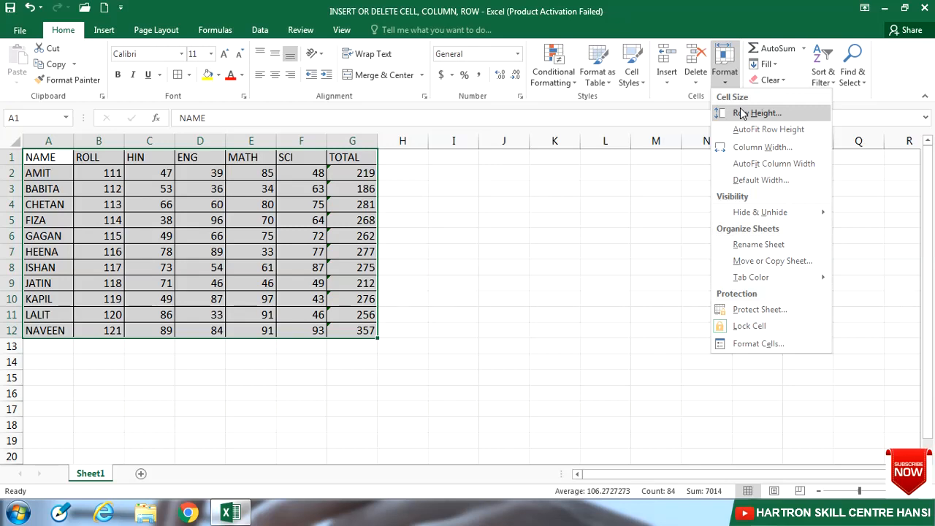
left_click(69, 171)
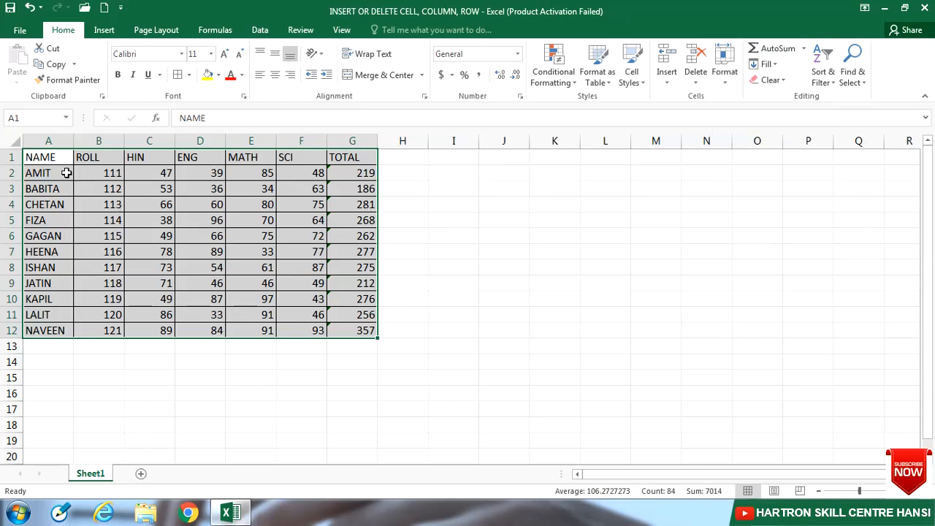
left_click(10, 158)
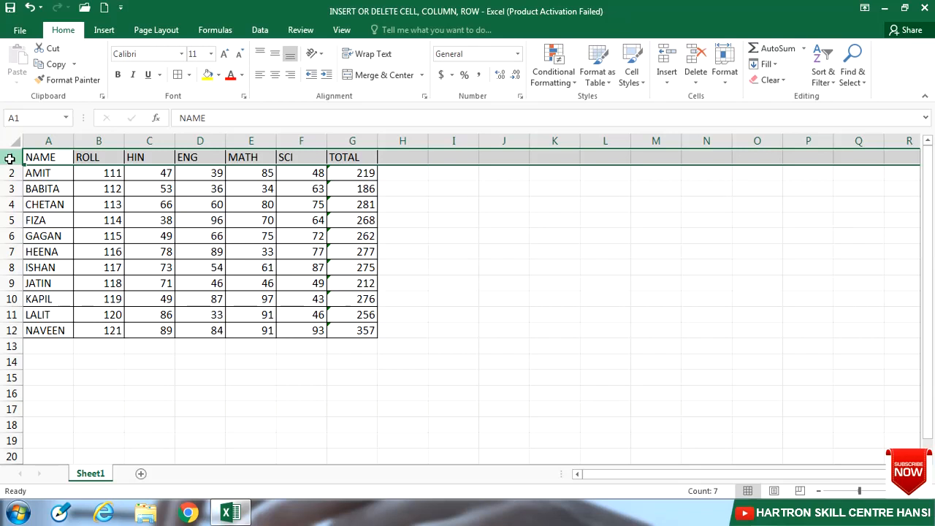
left_click(729, 86)
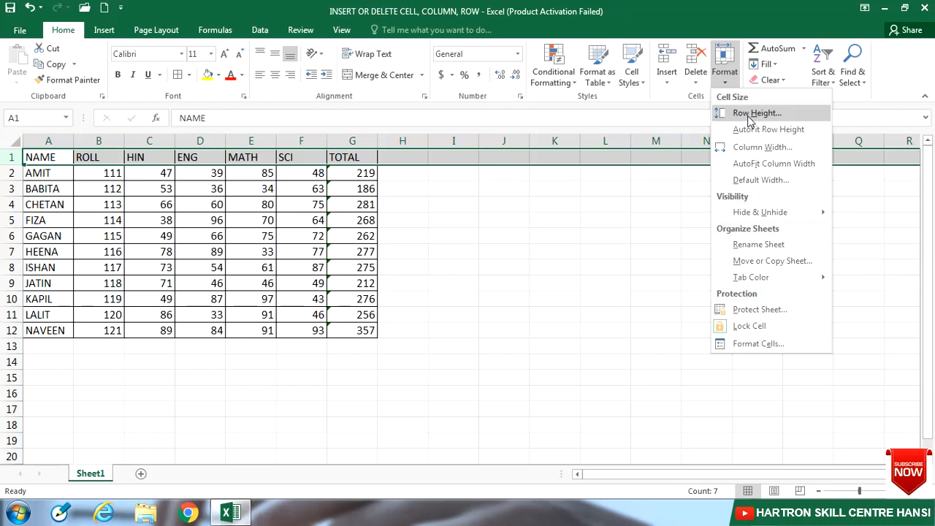
left_click(753, 114)
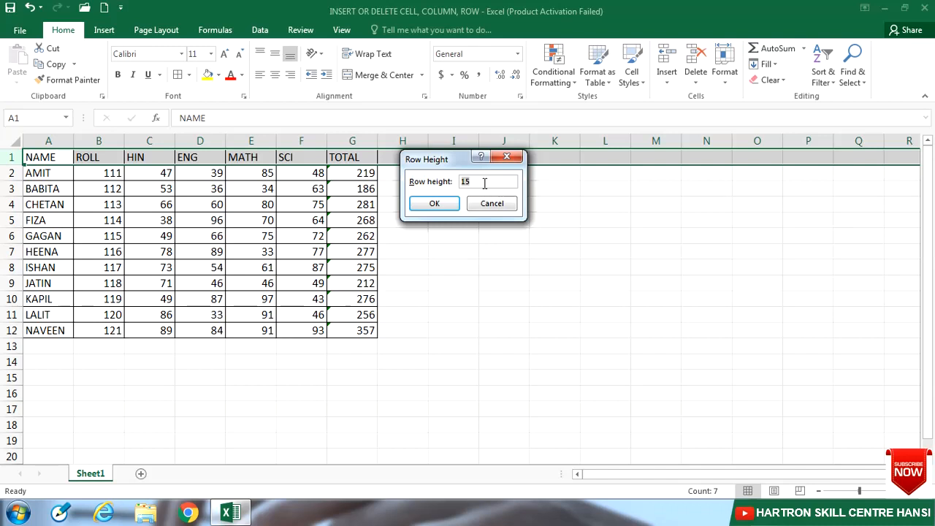
key("BackSpace")
type("9")
left_click(431, 204)
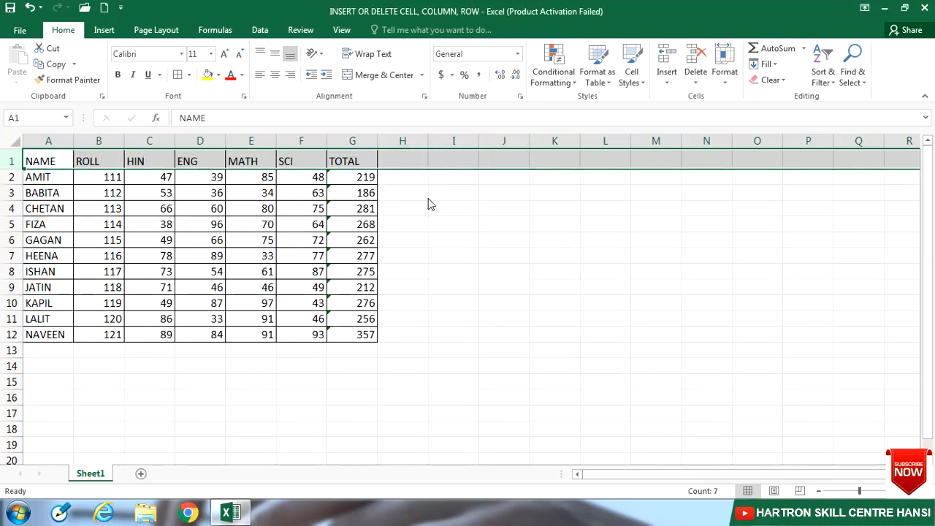
left_click(424, 190)
- Format header cells A1:G1 with a yellow fill, bold red text and middle vertical alignment
left_click(50, 163)
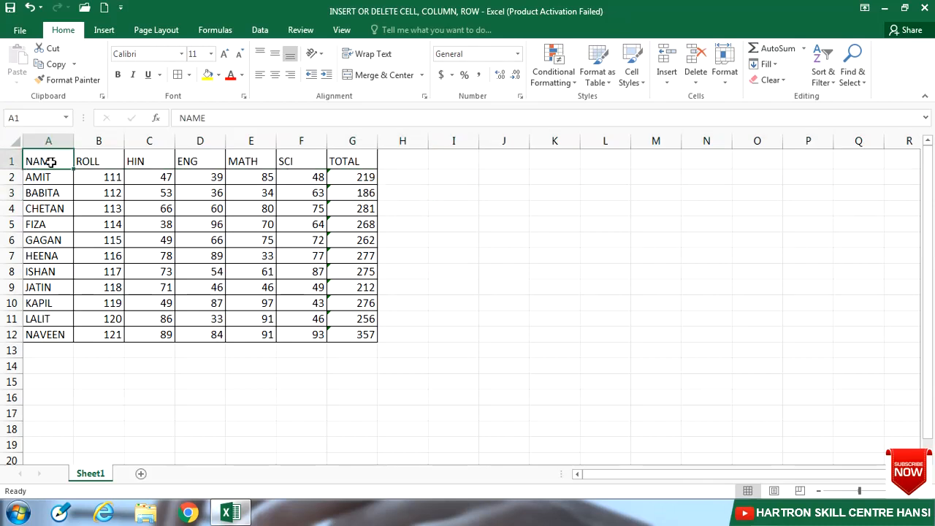
left_click_drag(50, 162, 336, 160)
left_click(208, 75)
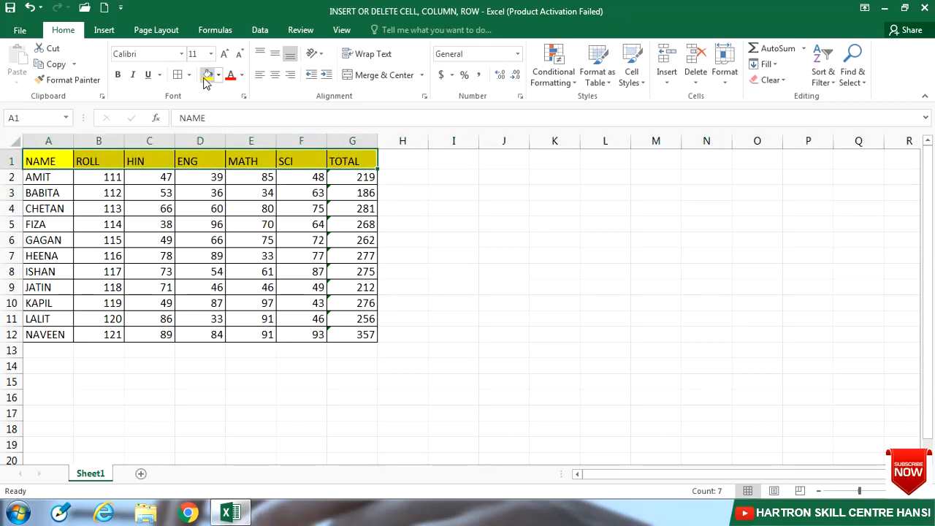
left_click(117, 76)
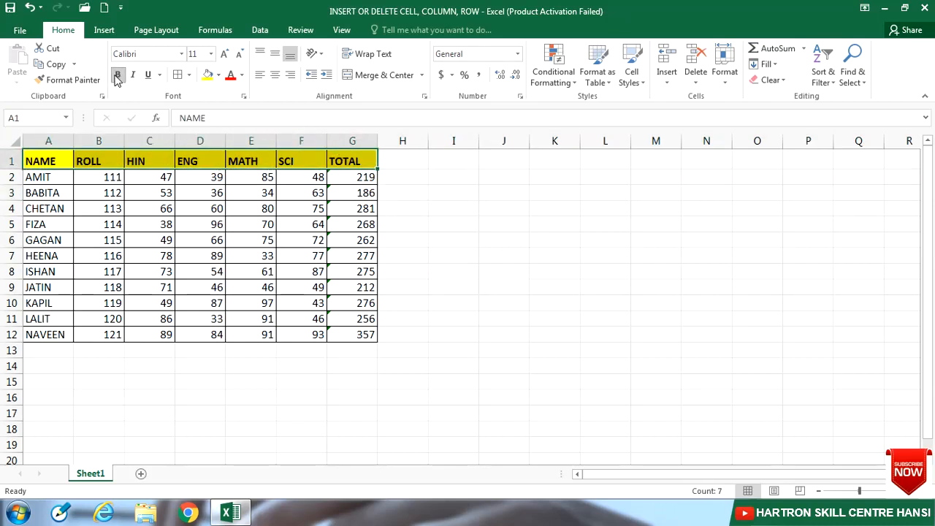
left_click(230, 76)
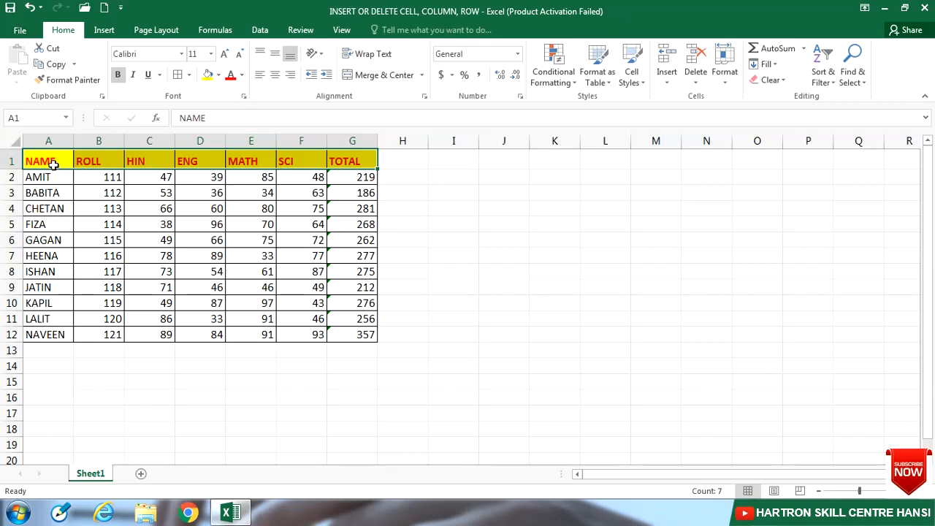
left_click(276, 53)
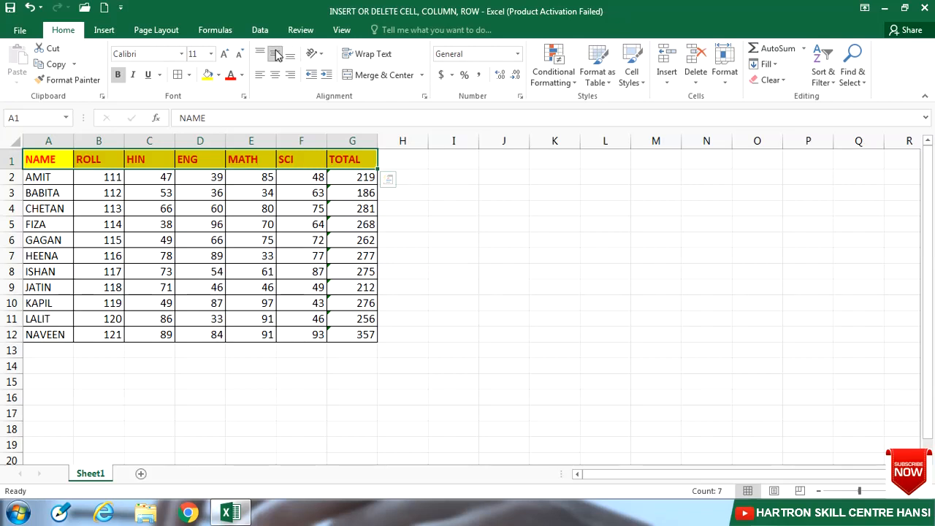
left_click(411, 159)
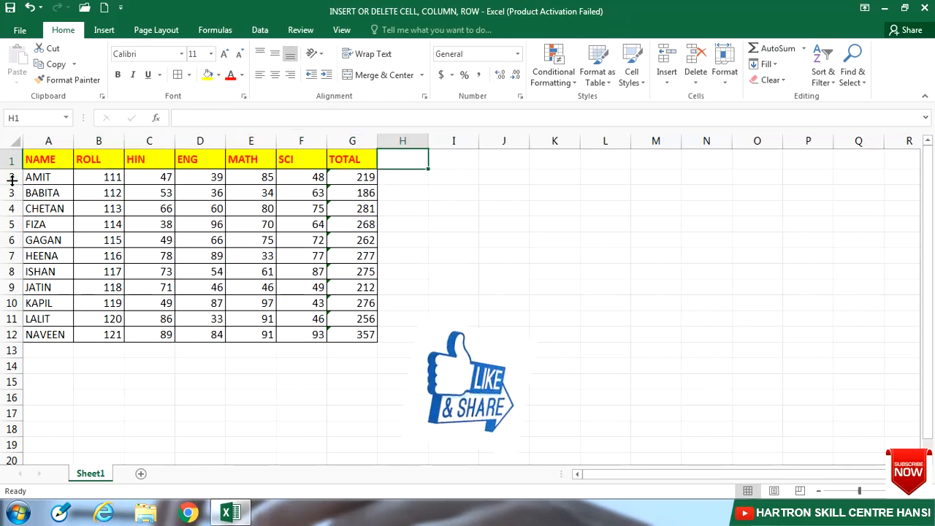
- Set the height of rows 2 to 12 to 22
left_click_drag(13, 179, 12, 337)
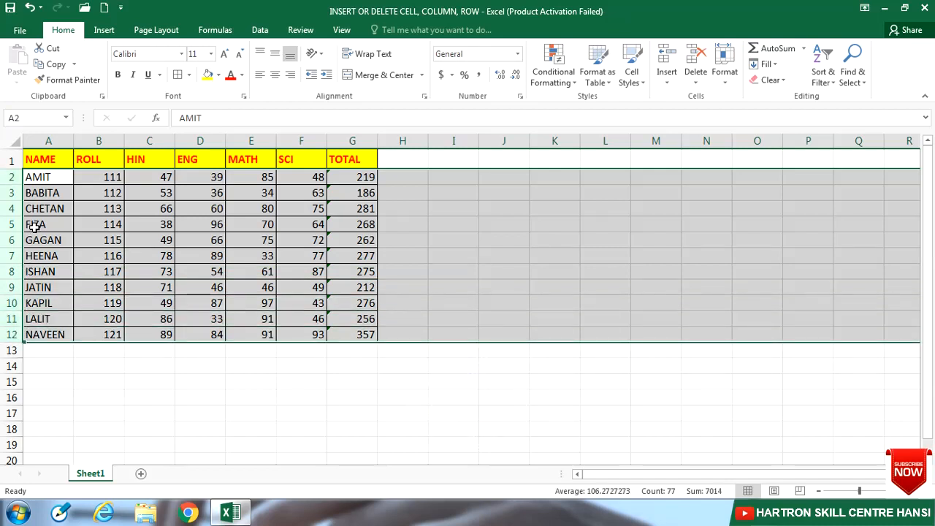
left_click(724, 79)
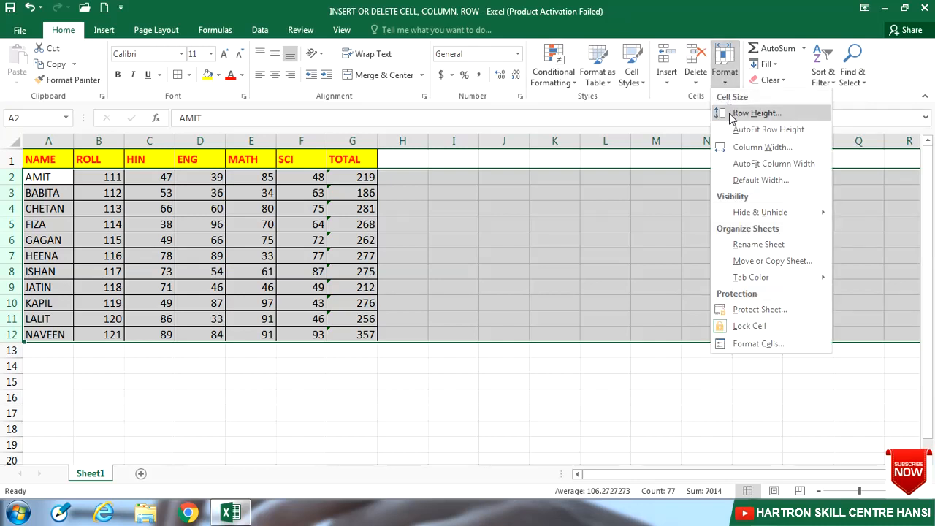
left_click(753, 113)
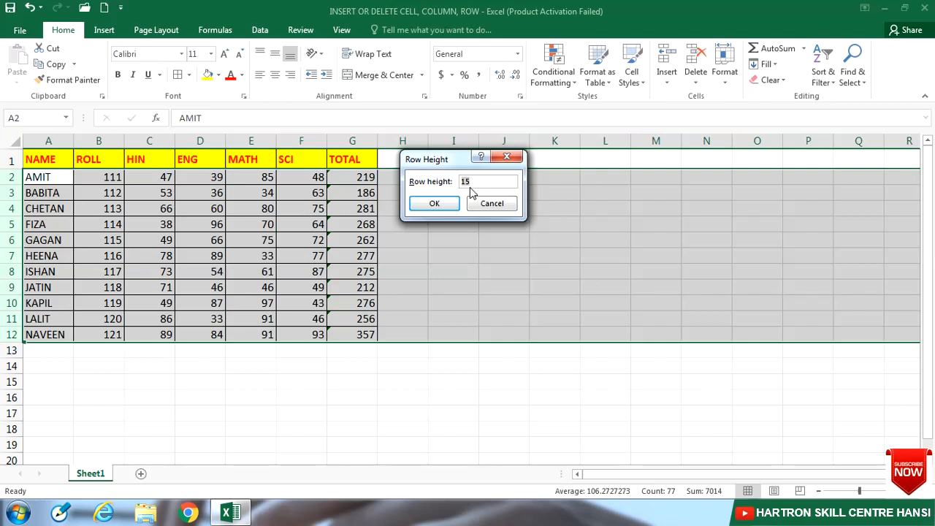
type("22")
left_click(448, 205)
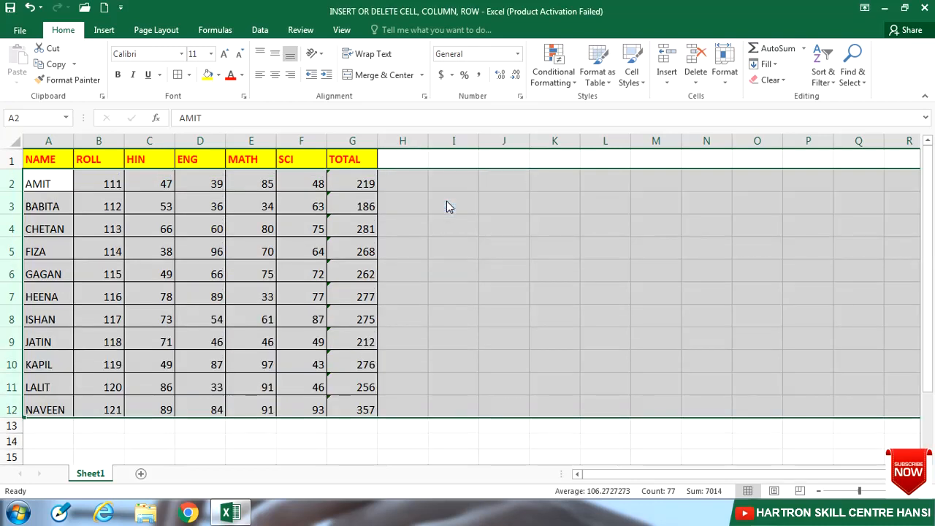
left_click(43, 190)
- AutoFit the row height of rows 2 to 5
left_click_drag(12, 184, 12, 253)
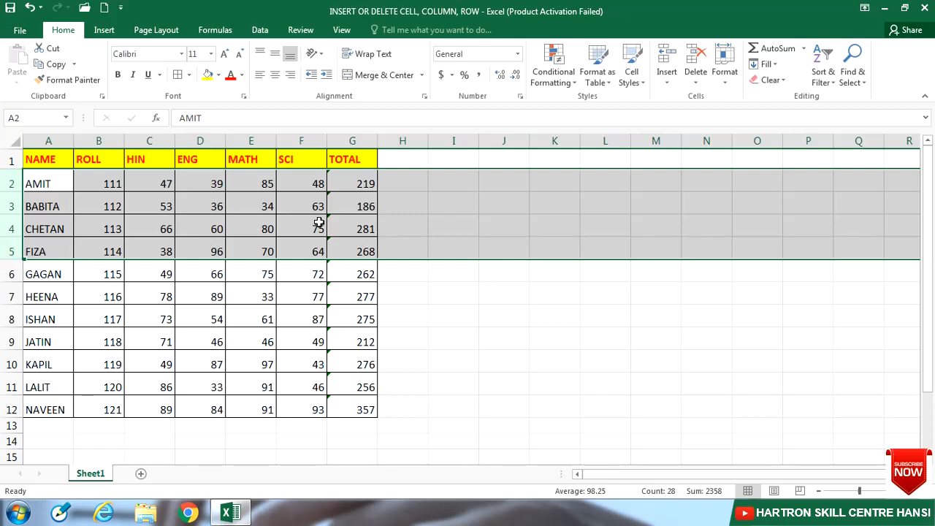
left_click(726, 73)
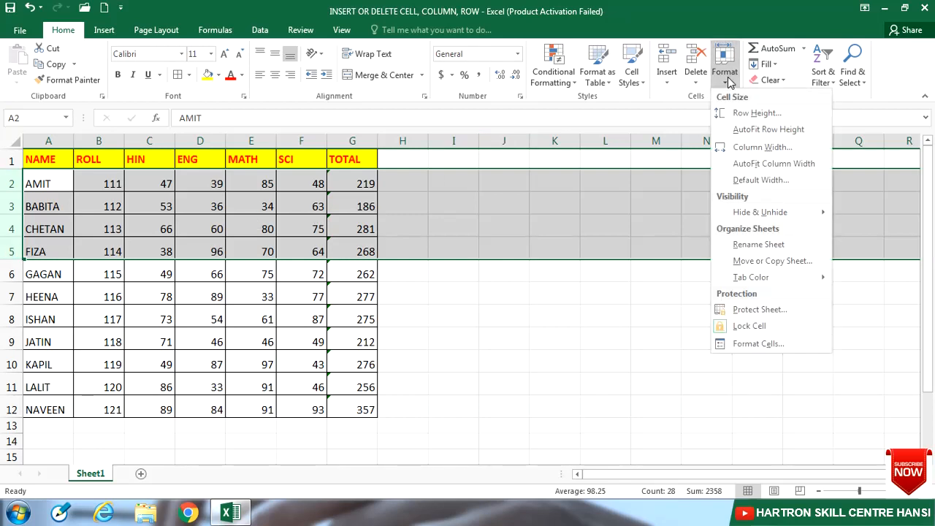
left_click(769, 130)
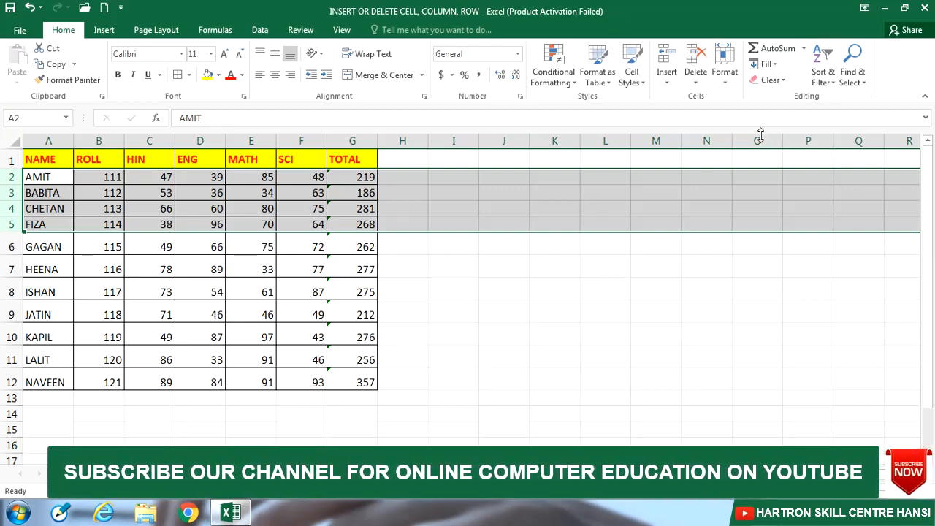
left_click(352, 269)
- Set the width of the TOTAL column G to 17
left_click(725, 72)
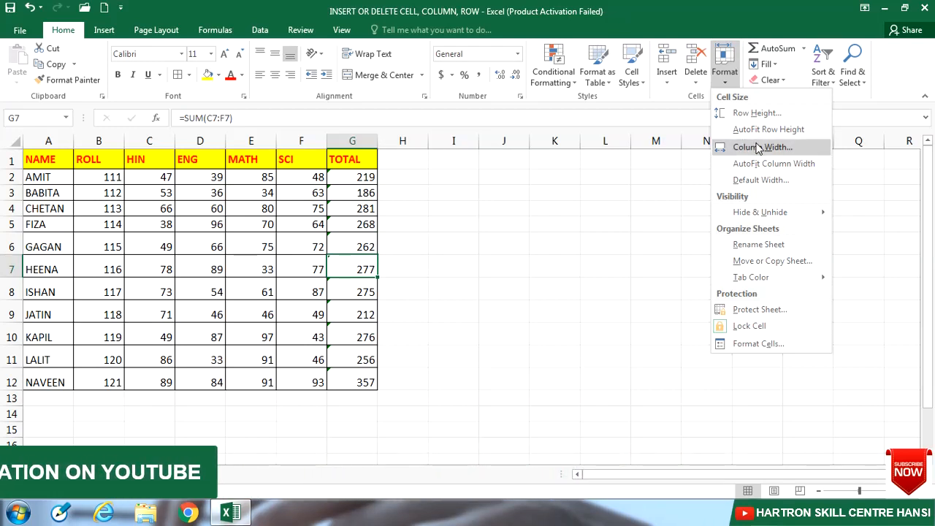
left_click(356, 144)
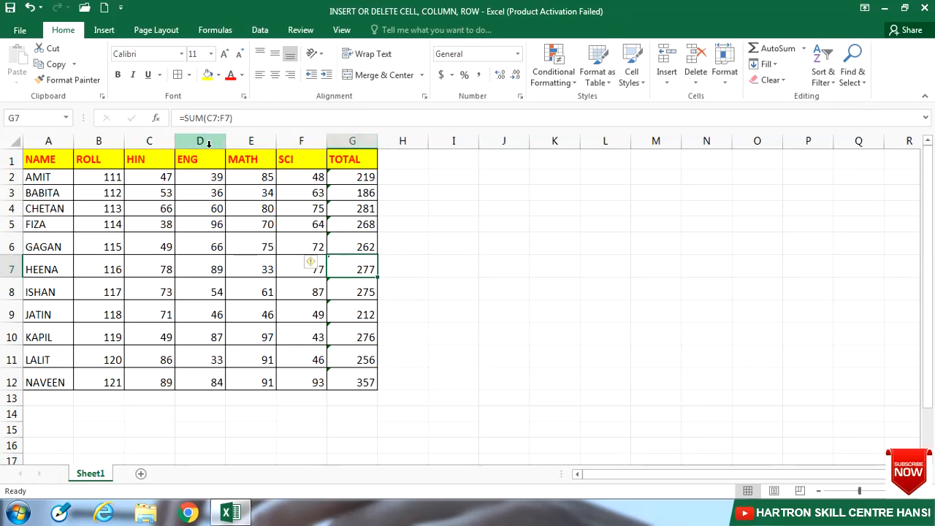
left_click(355, 141)
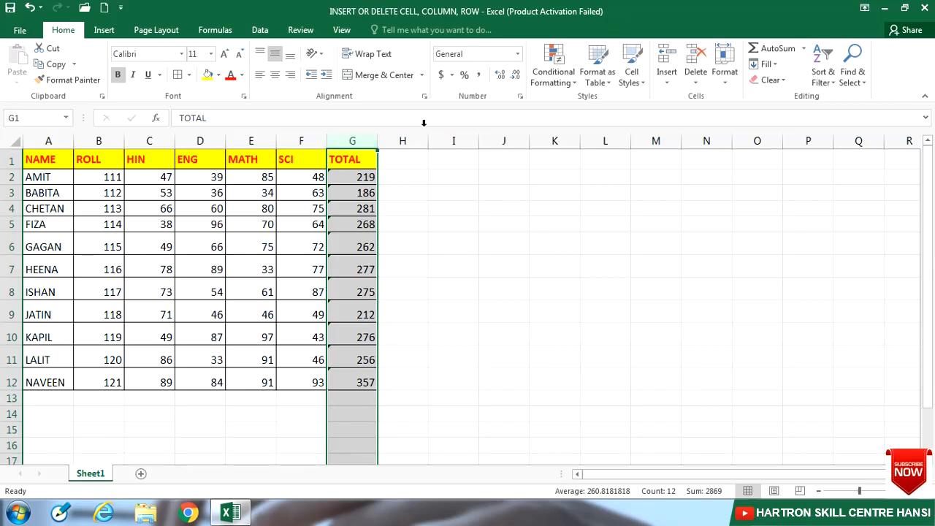
left_click(722, 73)
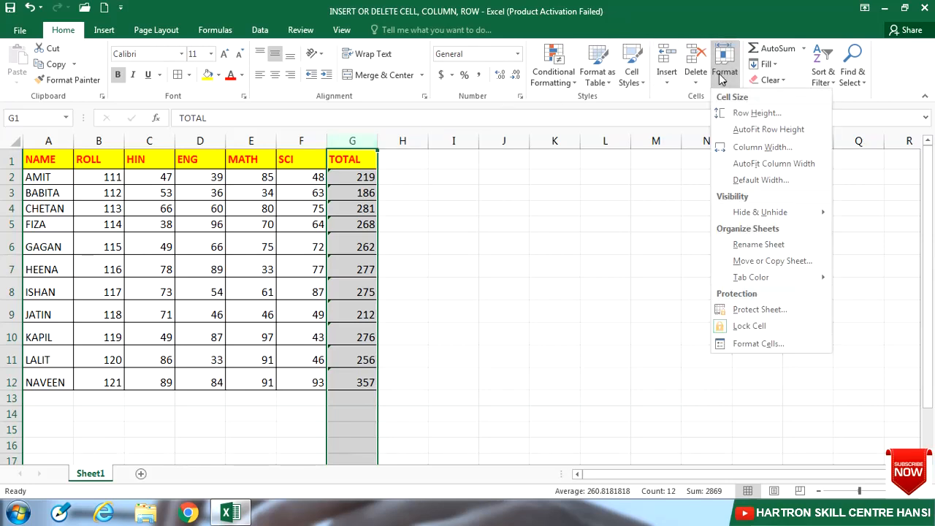
left_click(760, 148)
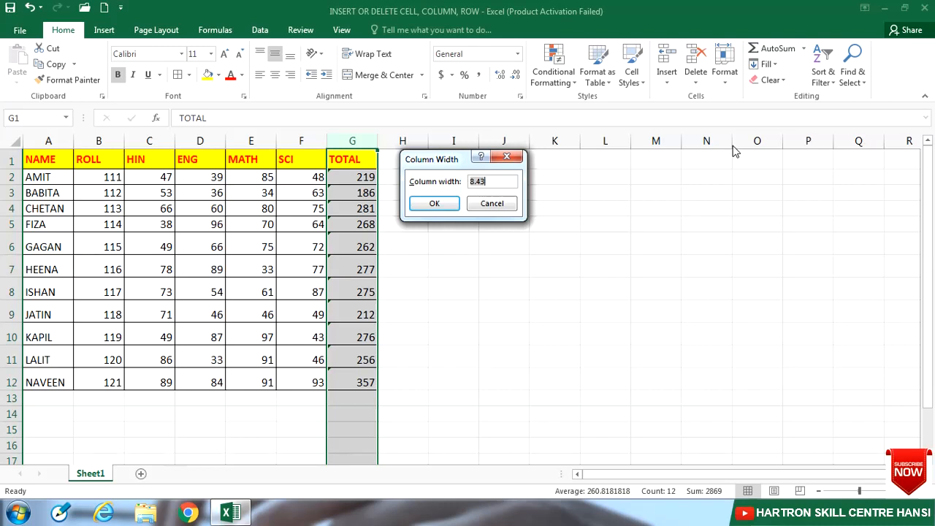
type("17")
left_click(435, 203)
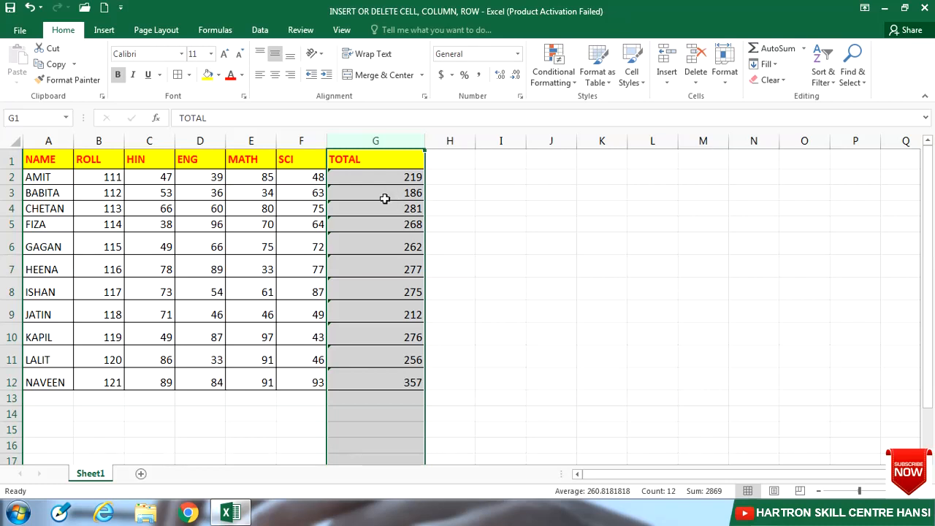
- Try narrowing columns C to F together to a width of 4.71, and undo the resize
left_click(150, 140)
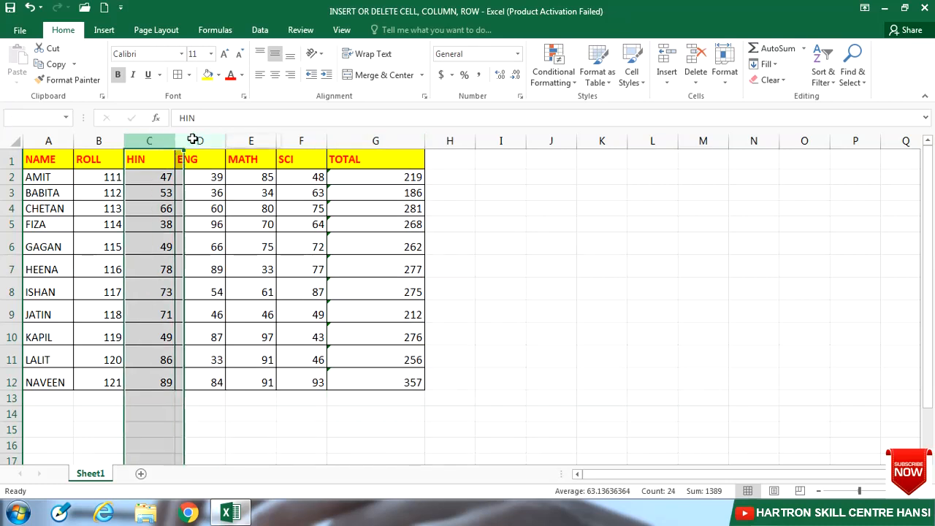
left_click_drag(193, 139, 300, 202)
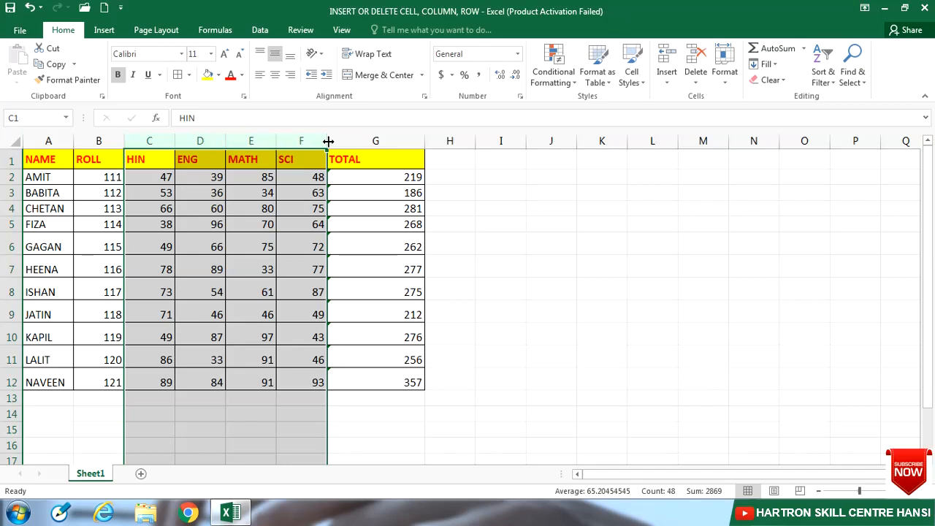
left_click_drag(328, 141, 306, 139)
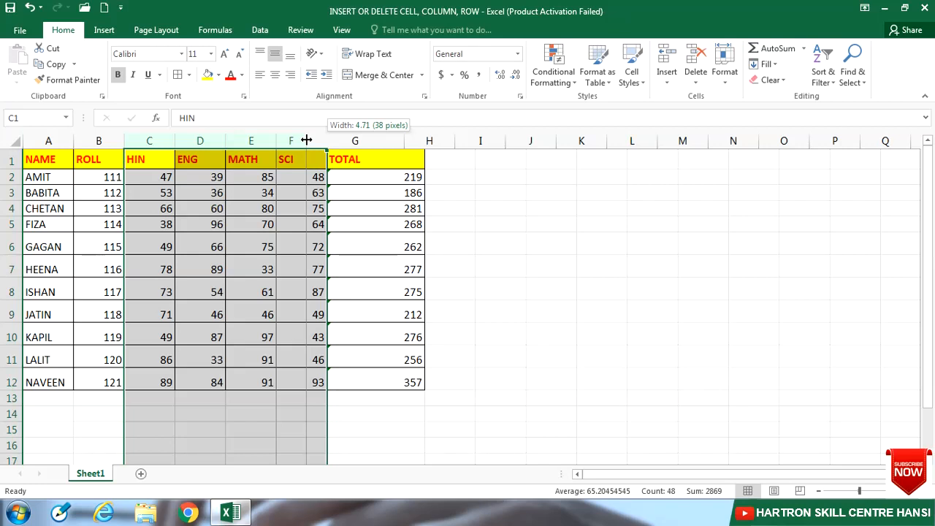
left_click_drag(307, 139, 306, 140)
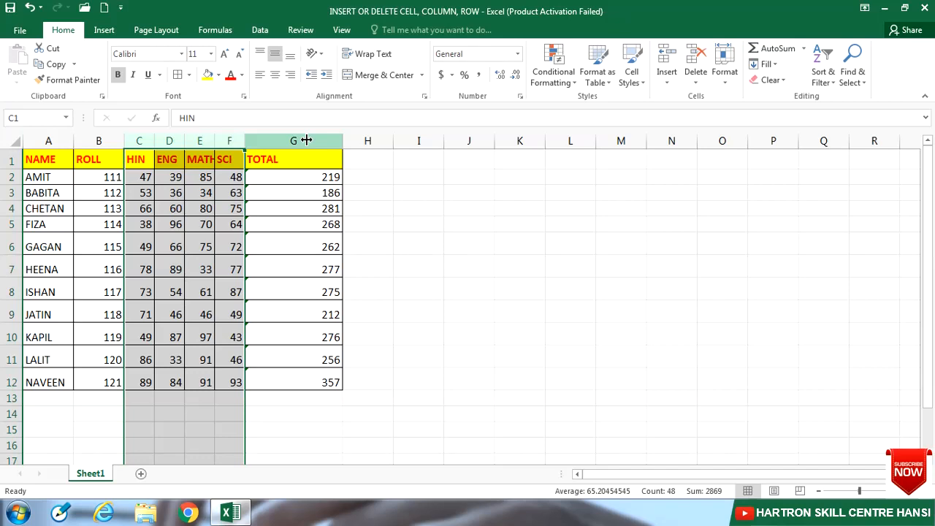
left_click_drag(307, 140, 306, 138)
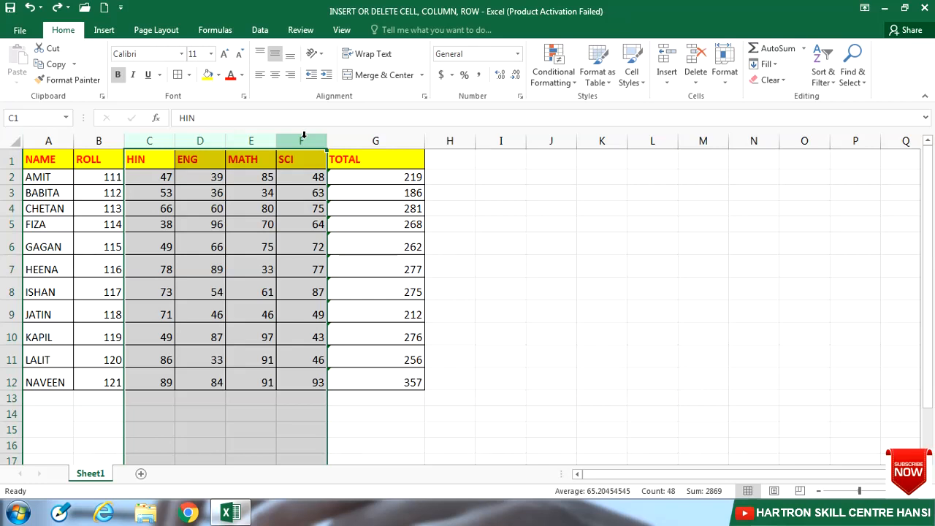
- Set the width of the subject columns C to F to 11
left_click(724, 73)
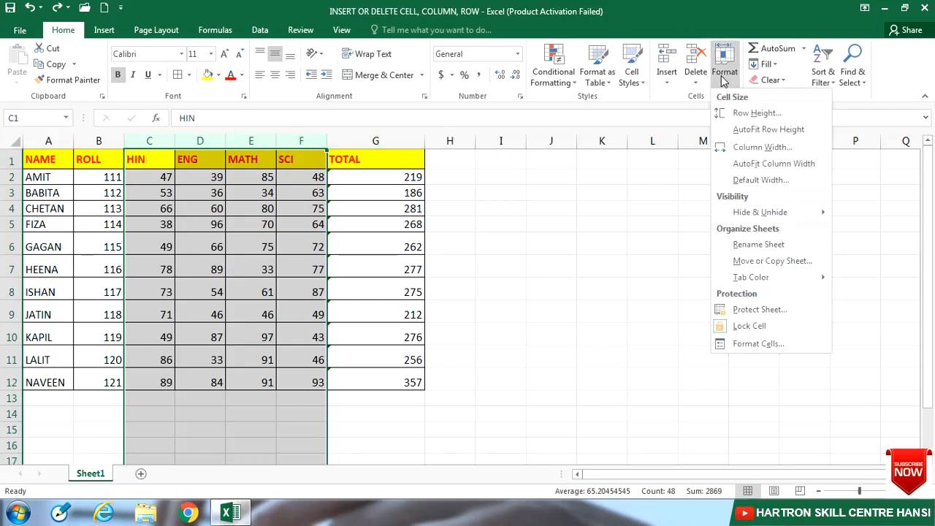
left_click(733, 147)
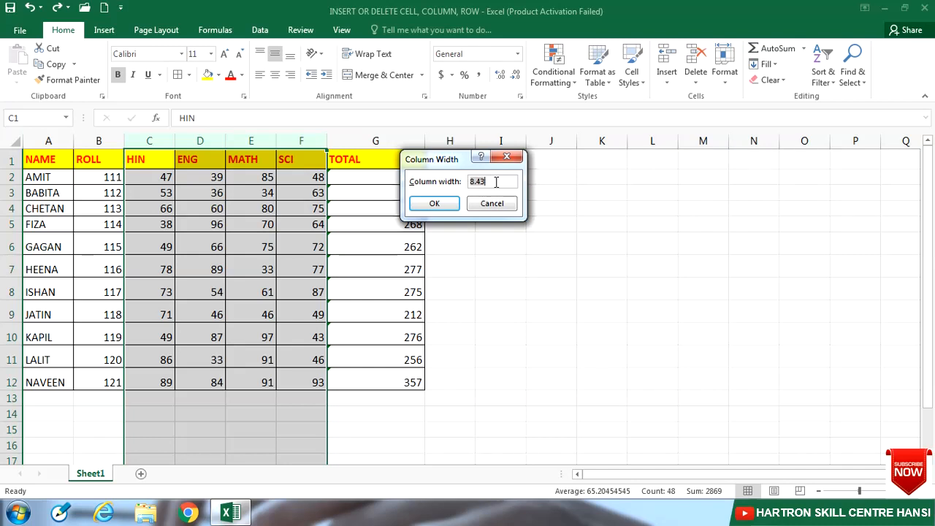
type("11")
left_click(447, 206)
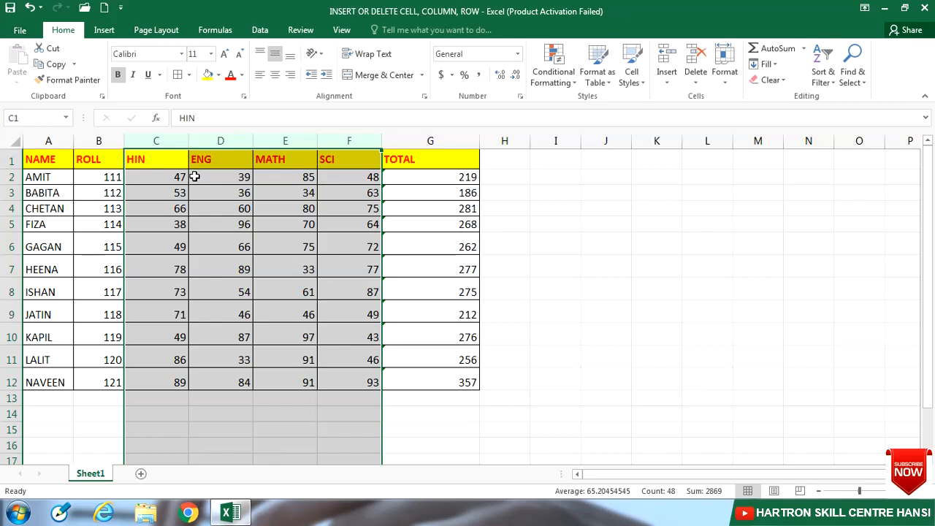
left_click(177, 190)
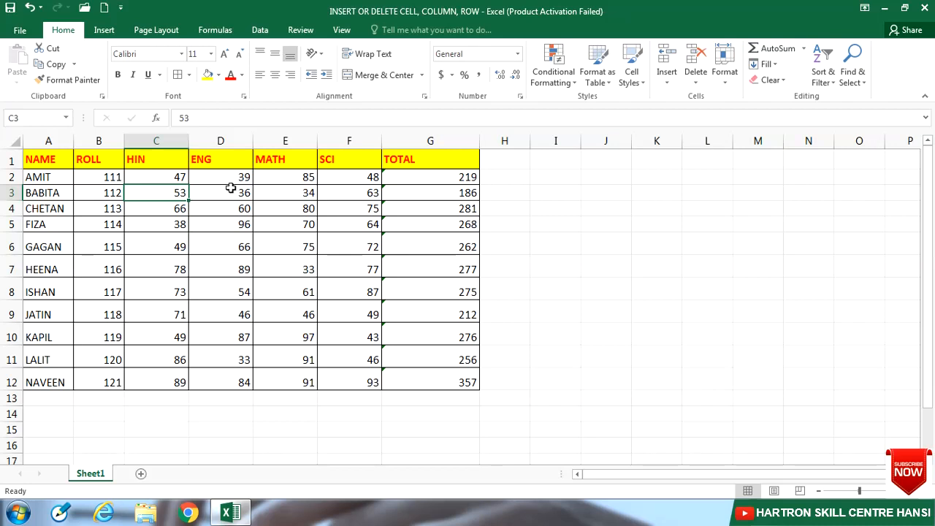
left_click(291, 160)
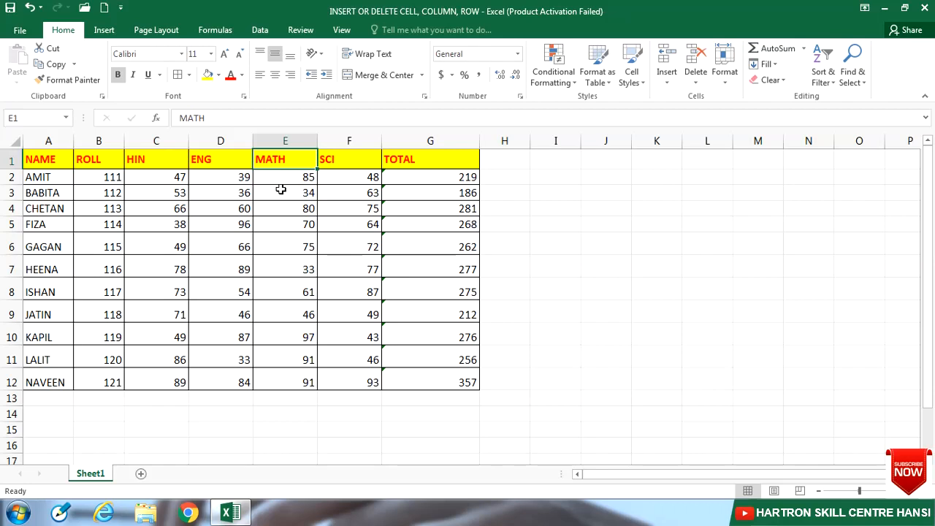
- Try AutoFit Column Width on column E from its MATH heading cell E1, and undo the resize
left_click(720, 82)
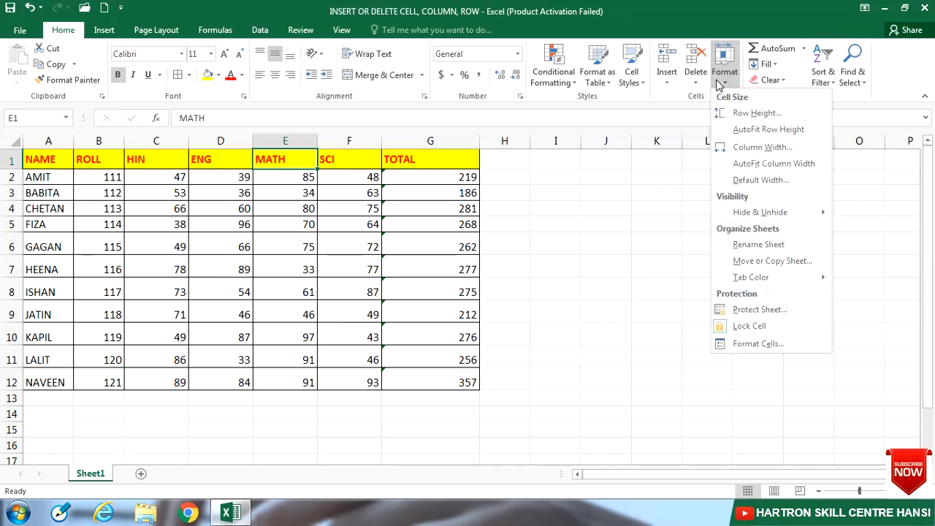
left_click(741, 168)
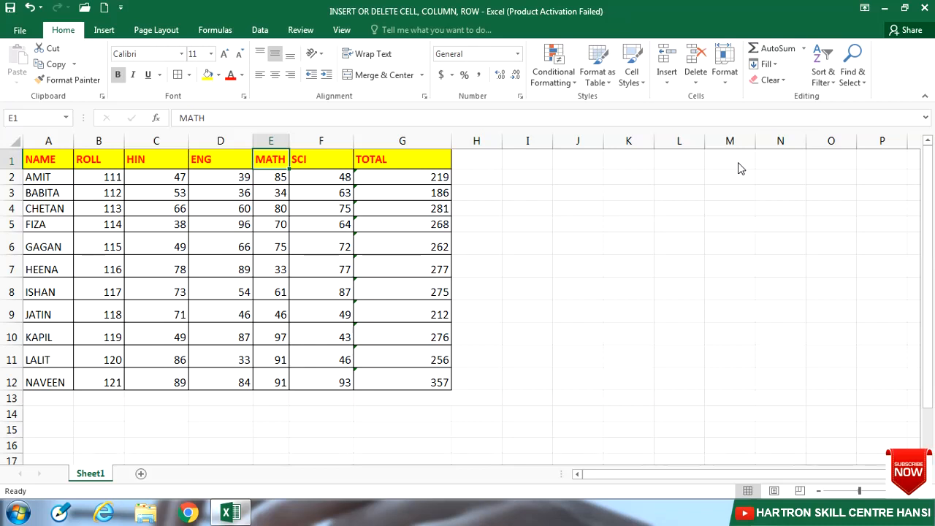
key("ctrl+z")
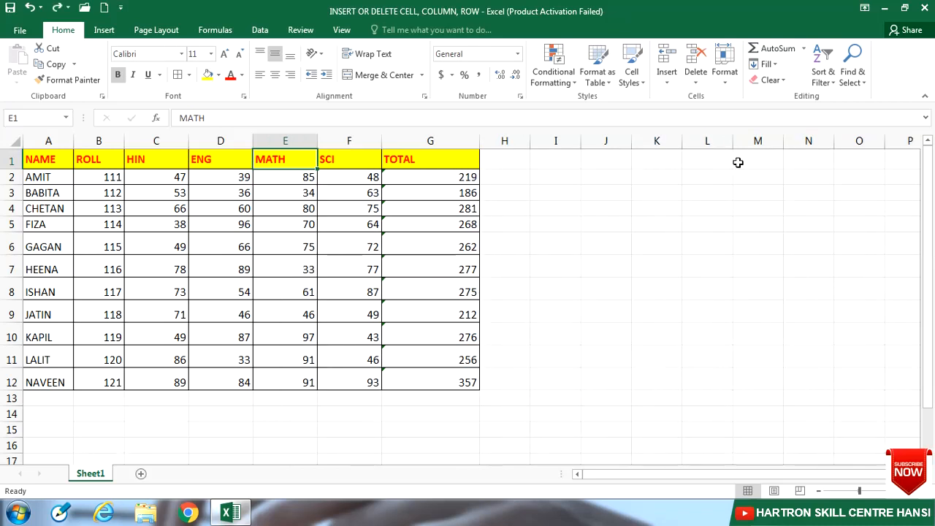
- Try AutoFit Column Width on column E from the mark in cell E2, and undo the resize
left_click(292, 178)
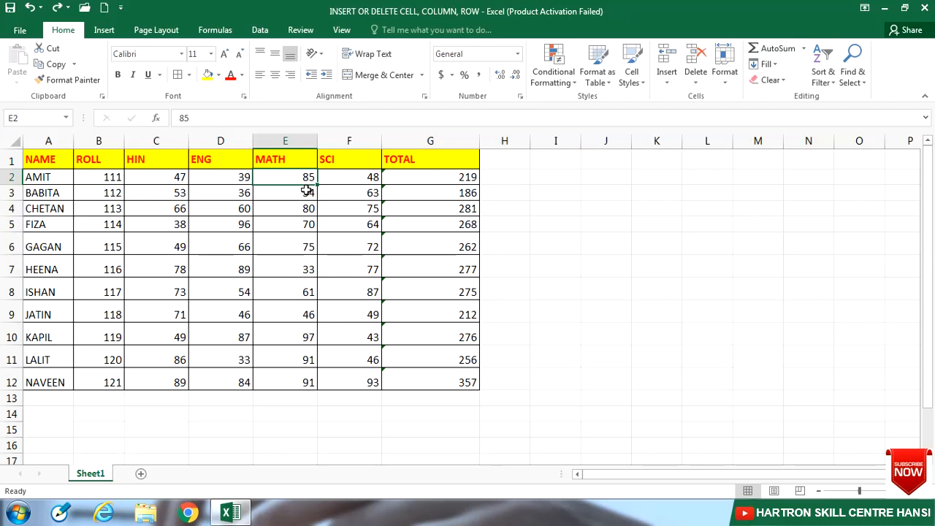
left_click(724, 64)
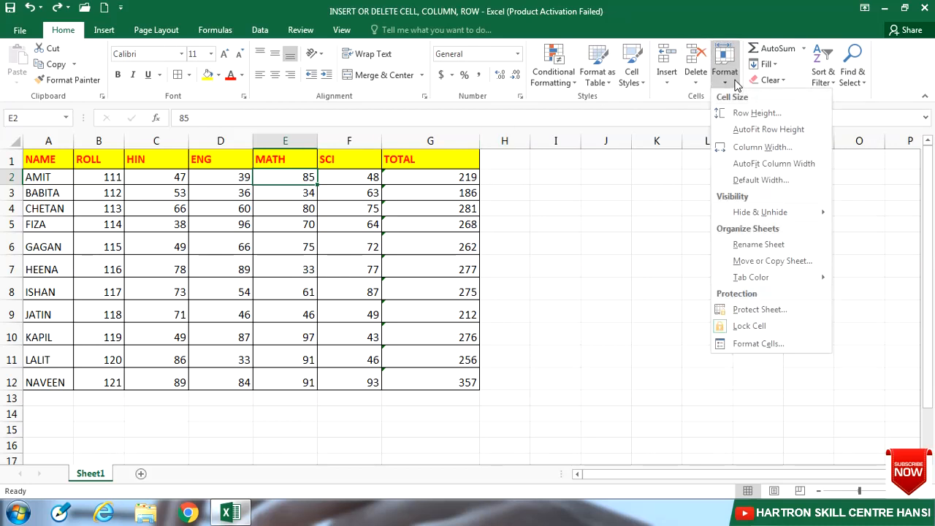
left_click(743, 163)
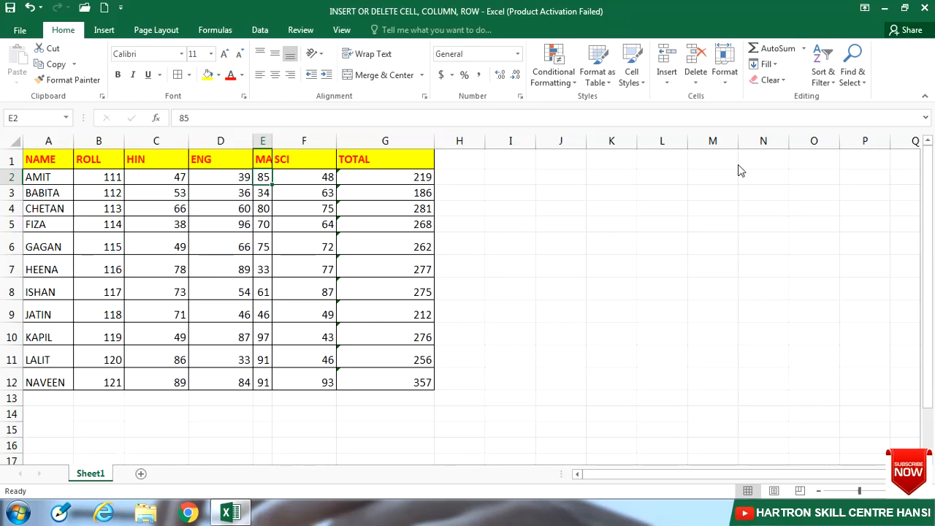
key("ctrl+z")
left_click(724, 81)
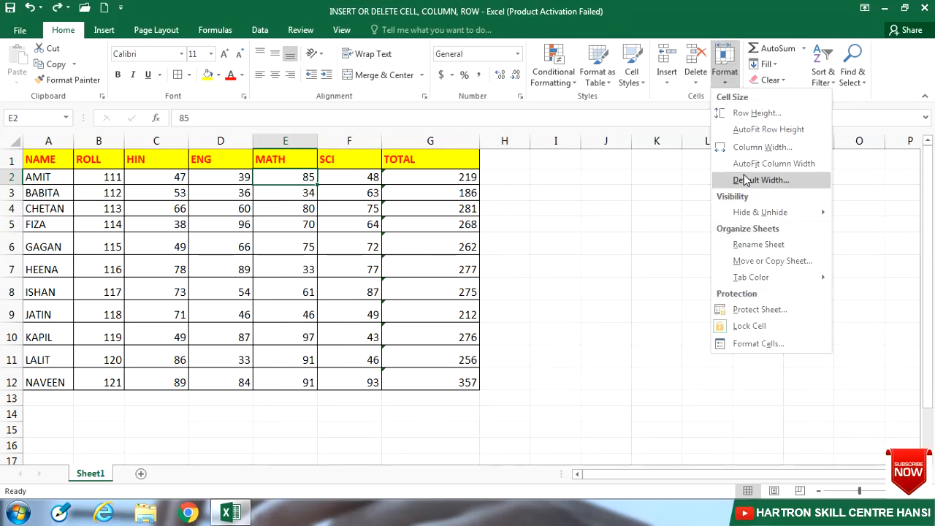
left_click(484, 235)
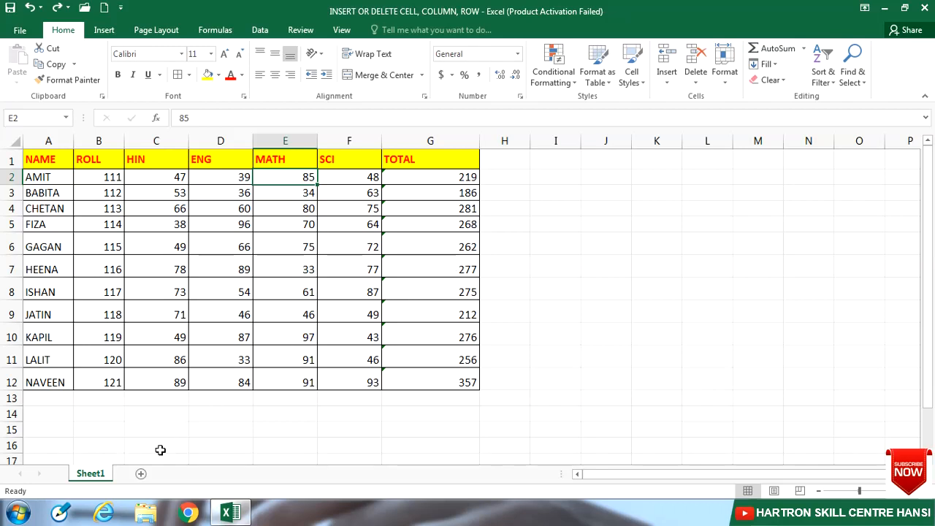
- Add a new worksheet and set its default column width to 11
left_click(140, 475)
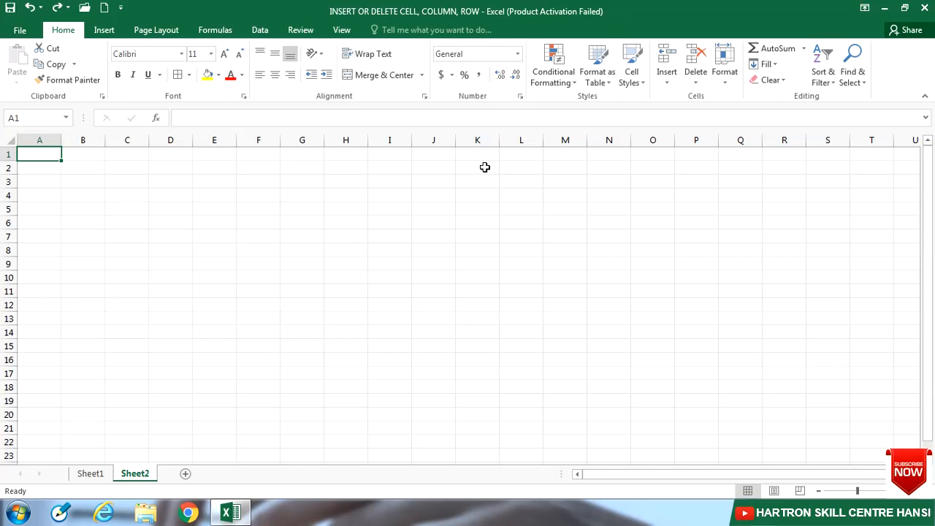
left_click(401, 236)
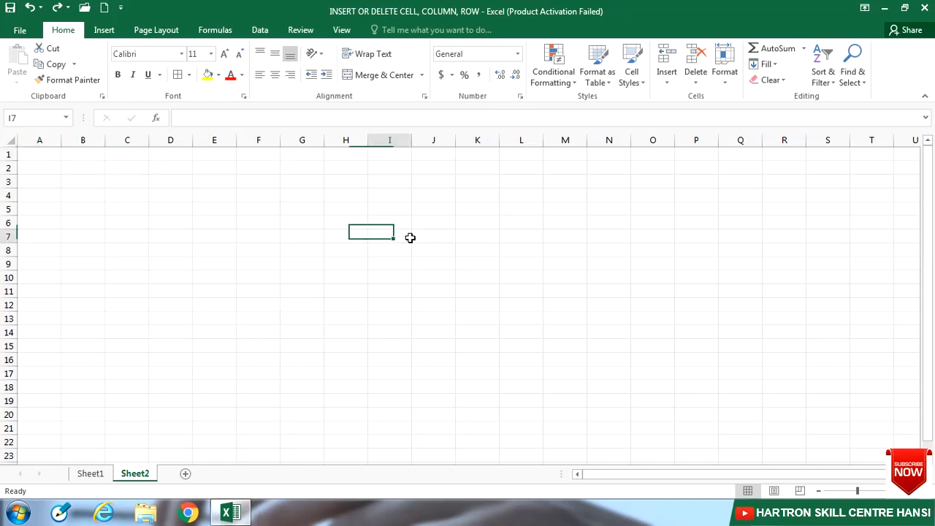
left_click(314, 258)
left_click(470, 267)
left_click(734, 85)
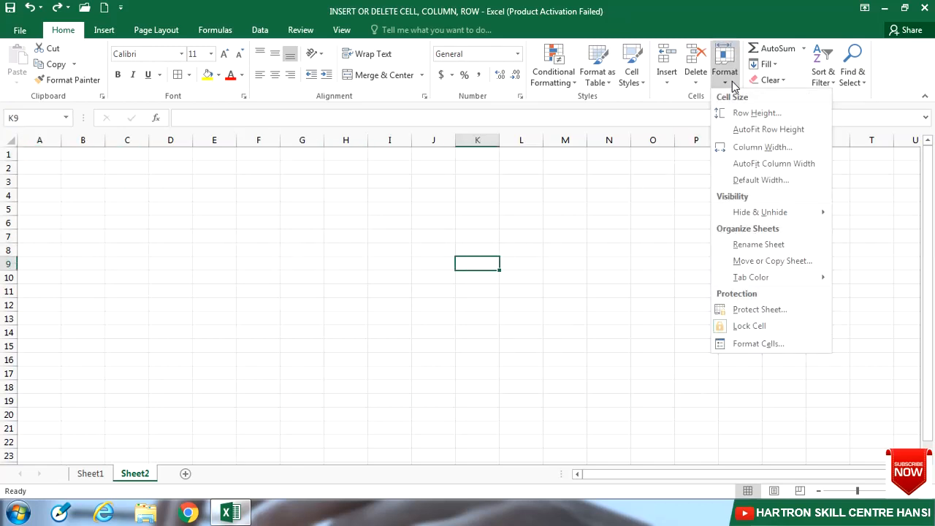
left_click(742, 179)
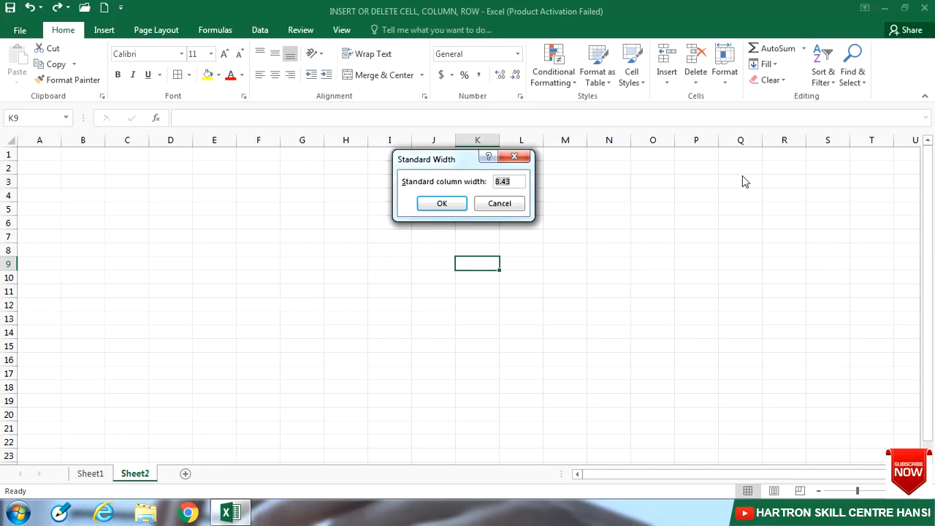
type("11")
left_click(442, 204)
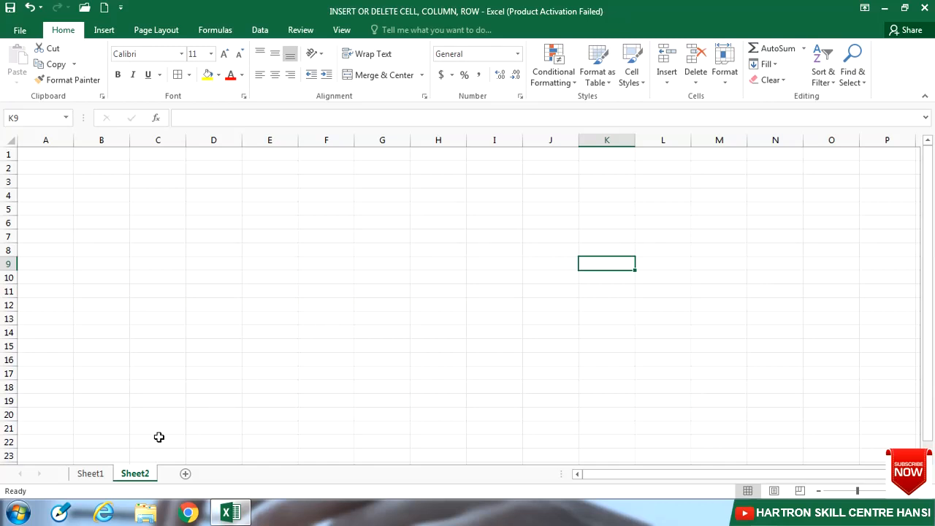
- Return to Sheet1 and set its default column width to 25
left_click(91, 474)
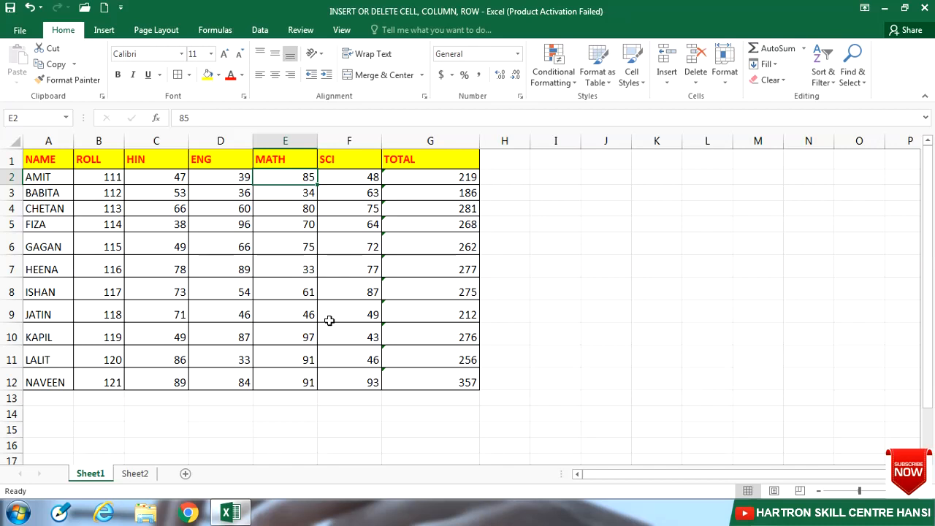
left_click(542, 287)
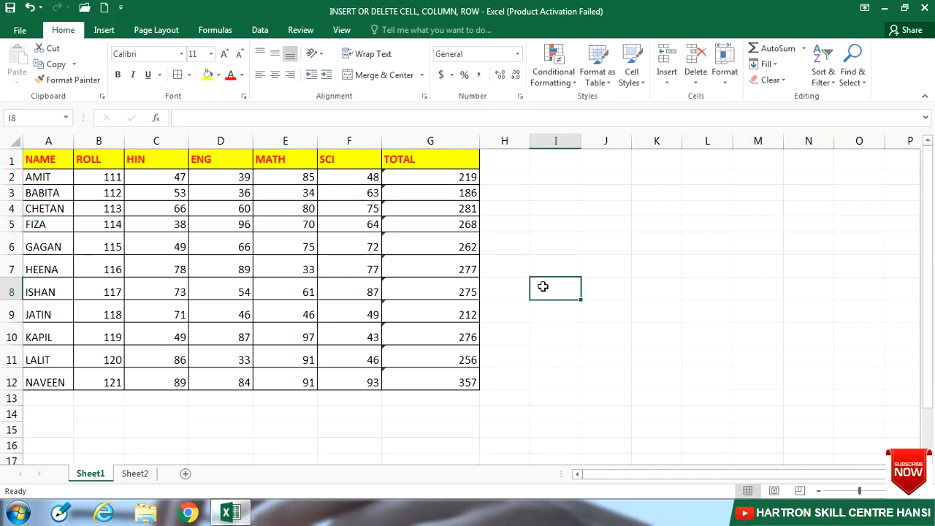
left_click(730, 76)
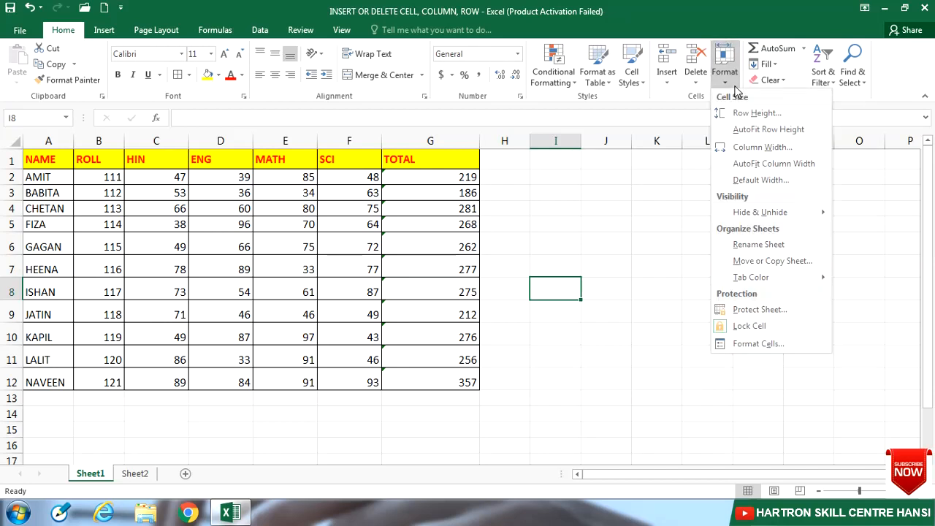
left_click(743, 180)
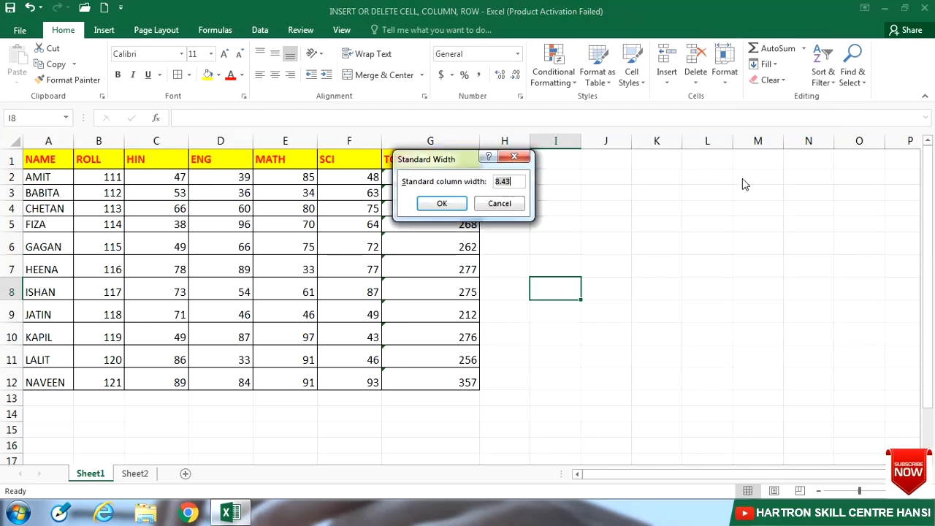
type("25")
left_click(442, 209)
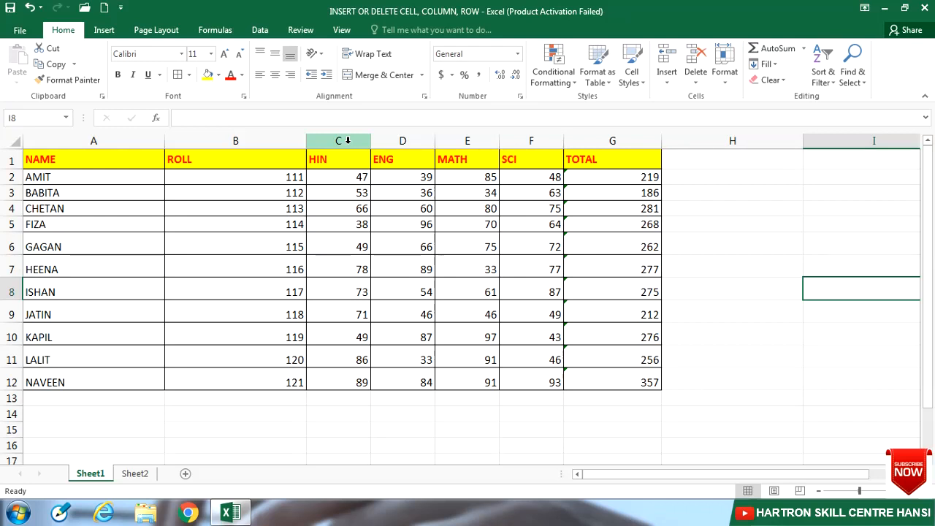
left_click(731, 77)
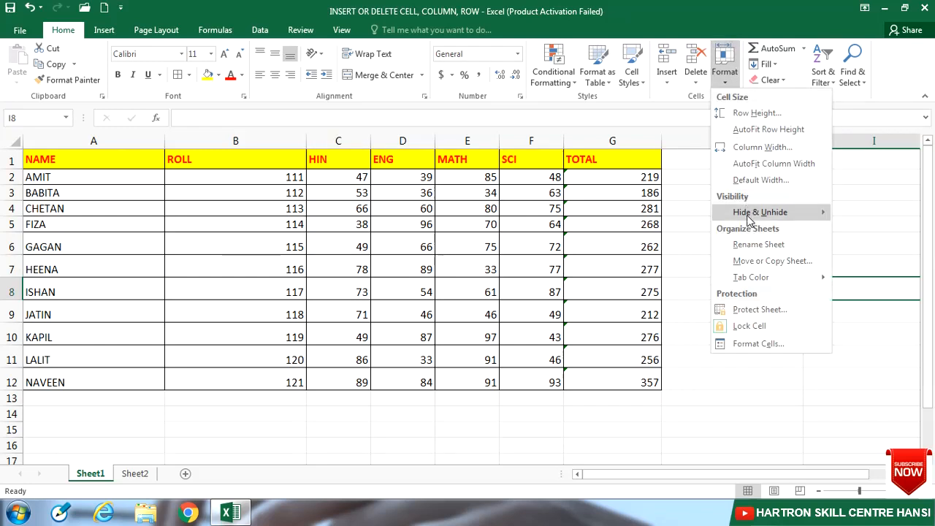
mouse_move(750, 218)
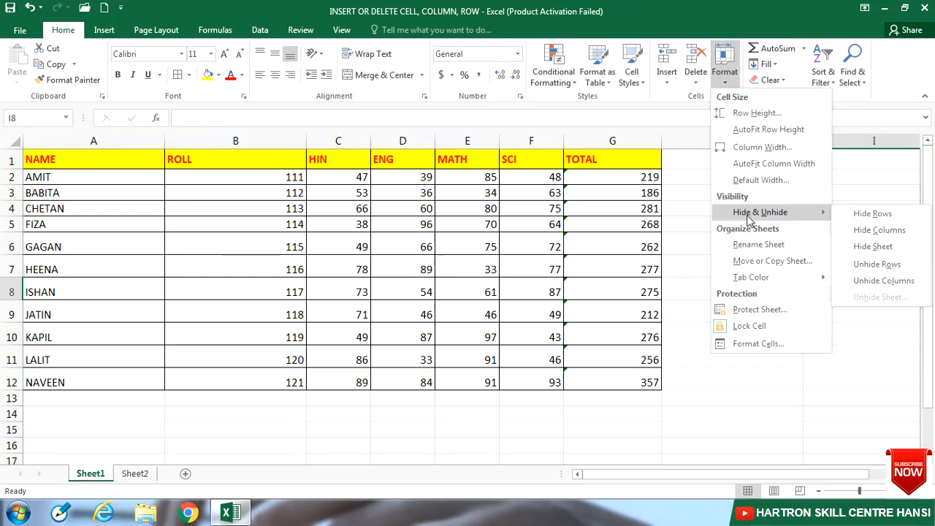
left_click(276, 292)
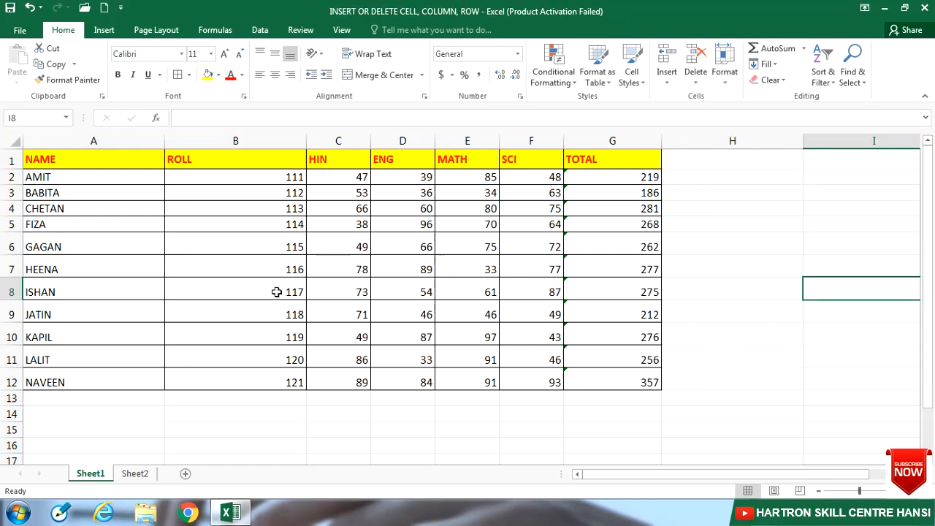
- Hide row 5 of the marks table, and unhide it again
left_click(11, 223)
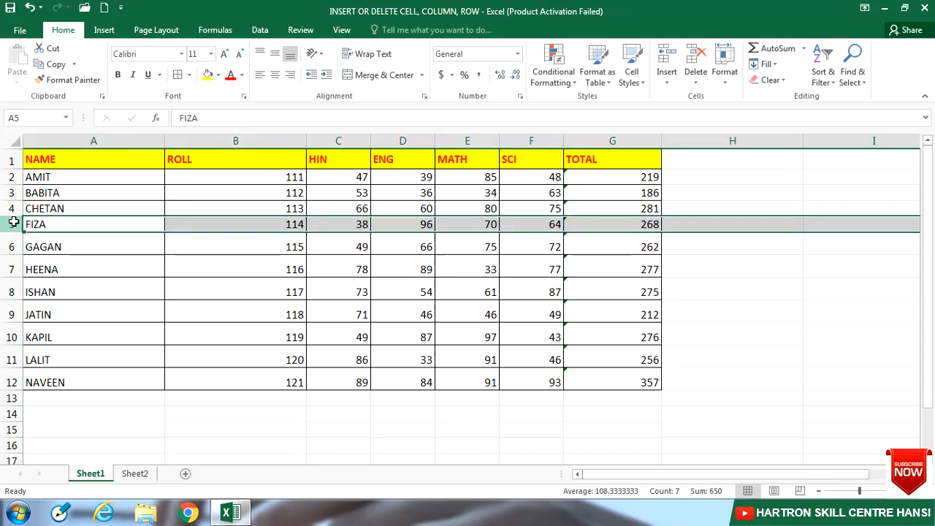
left_click(725, 73)
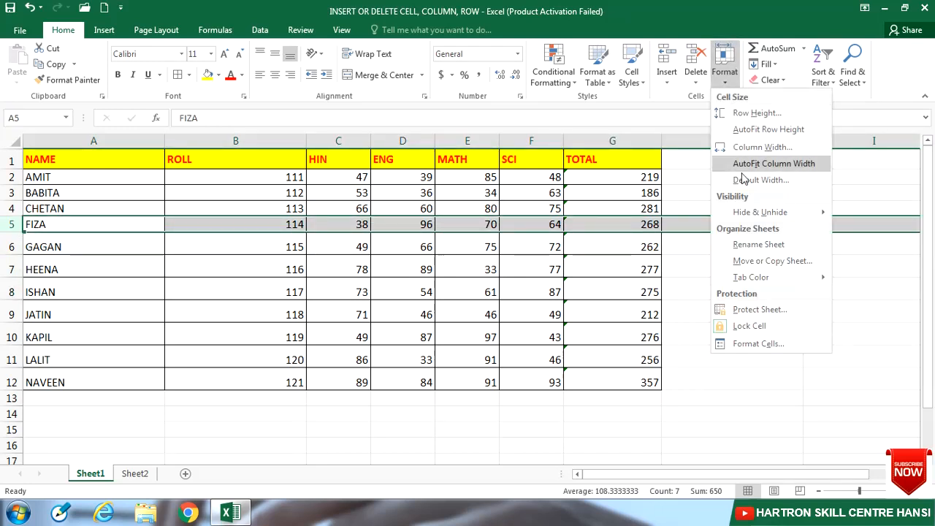
mouse_move(746, 215)
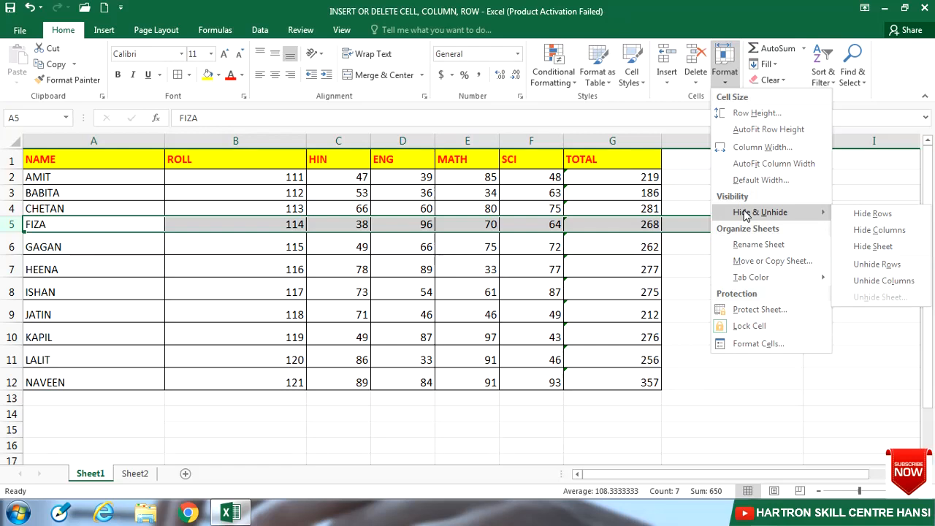
left_click(873, 214)
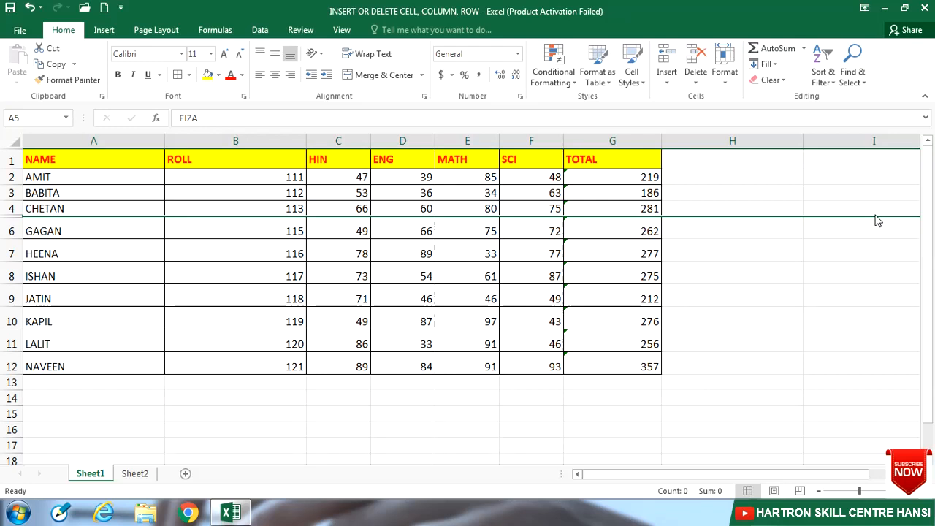
left_click(724, 81)
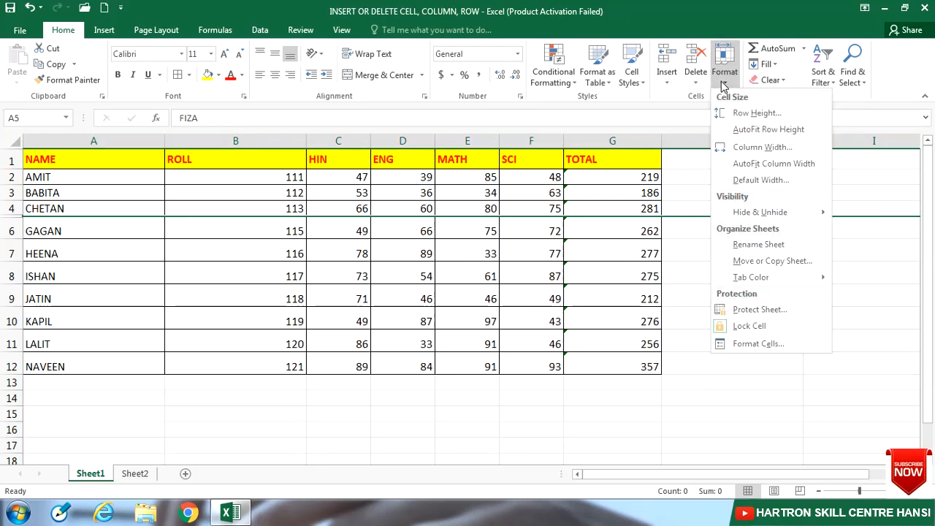
mouse_move(747, 213)
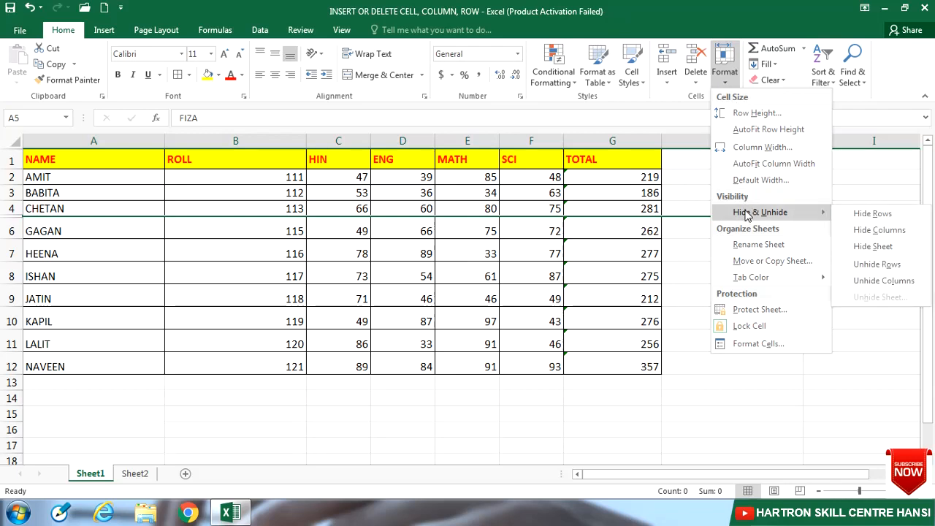
left_click(880, 264)
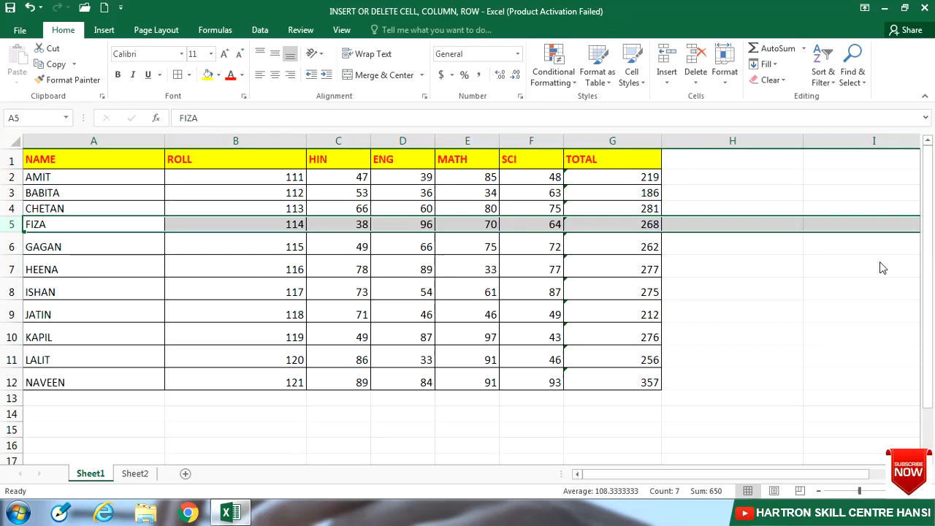
- Hide the selected row 5 once more
left_click(731, 84)
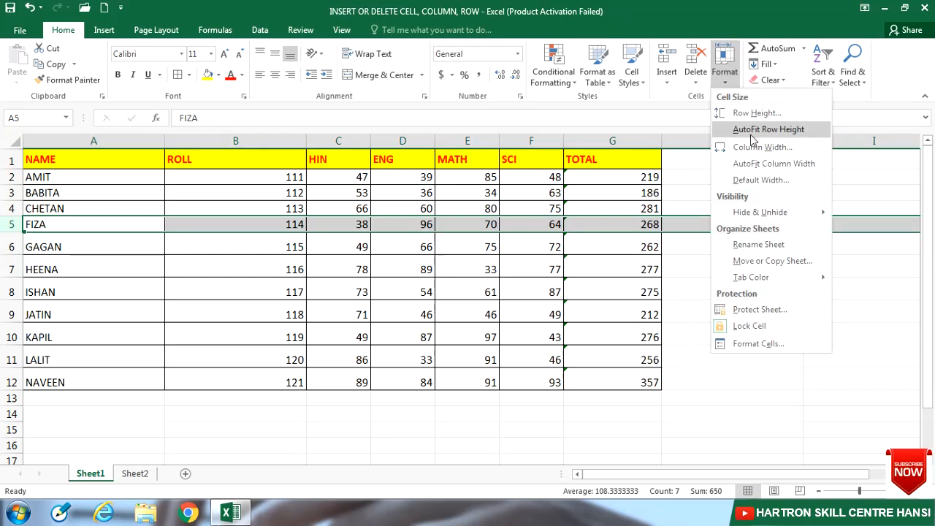
mouse_move(760, 211)
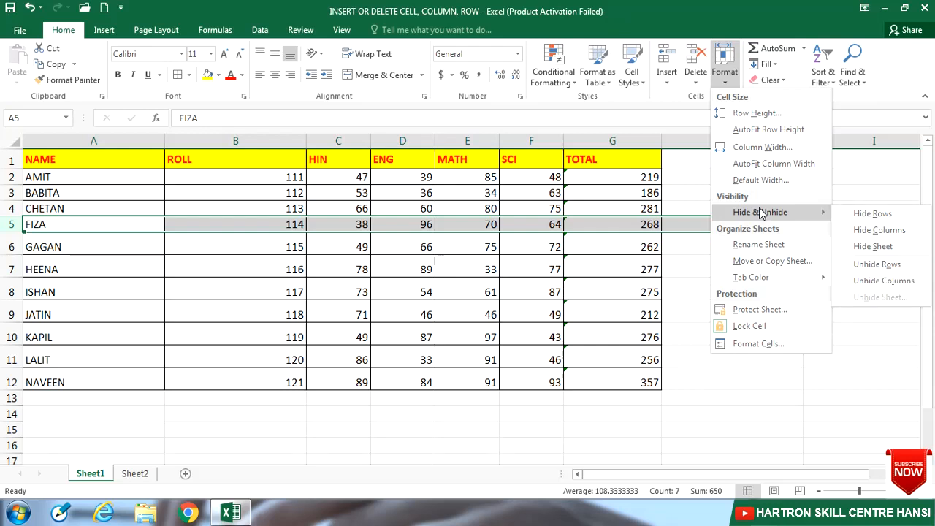
left_click(872, 212)
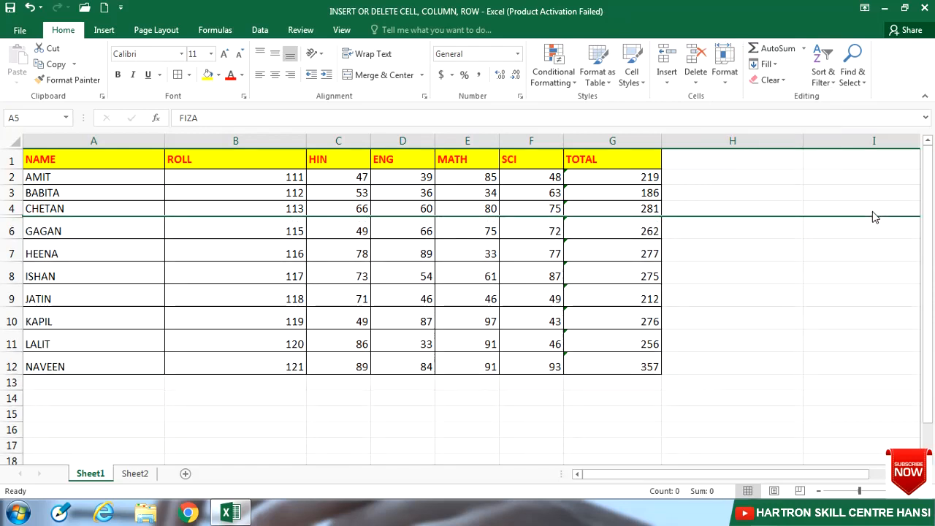
- Try to unhide the hidden row 5 with only the empty cell H11 selected
left_click(750, 329)
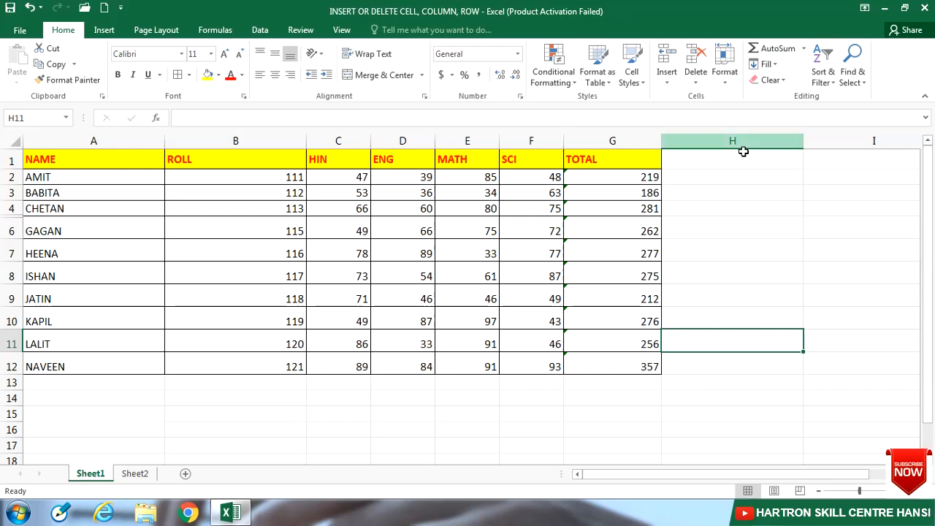
left_click(729, 86)
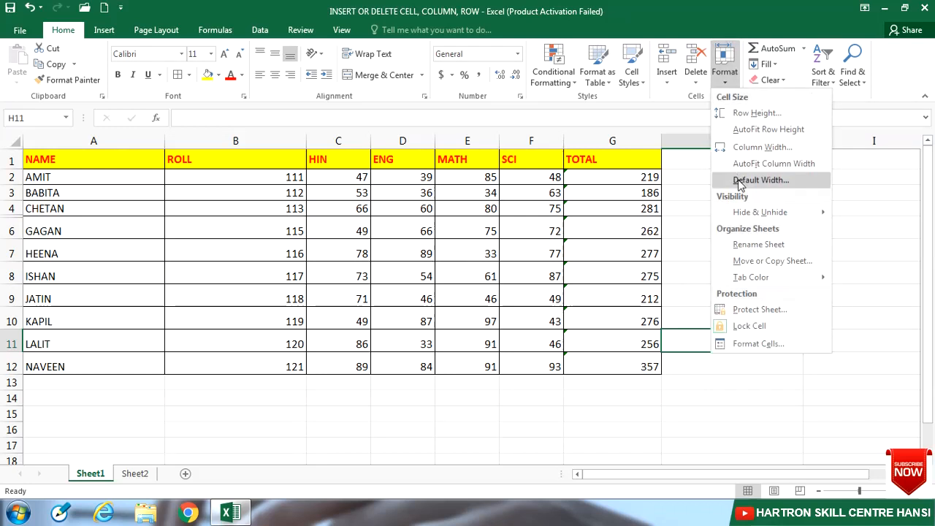
mouse_move(746, 211)
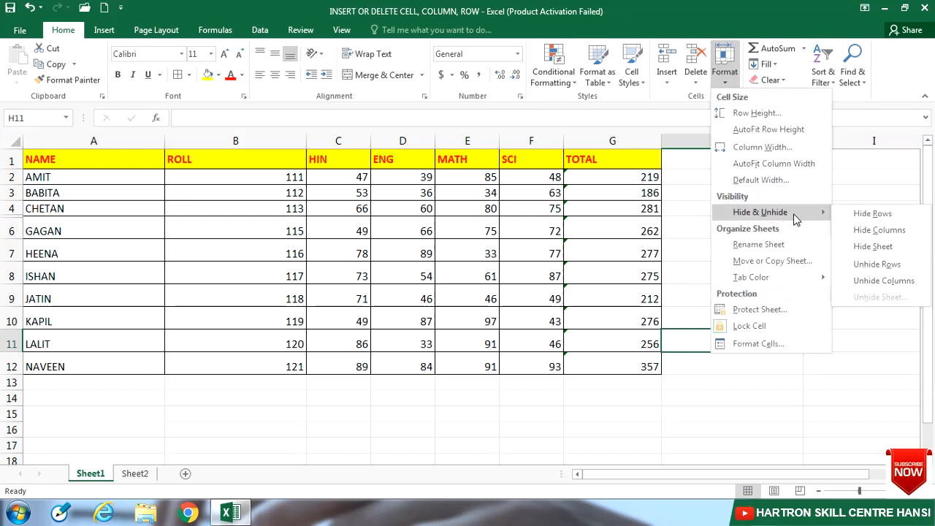
left_click(878, 264)
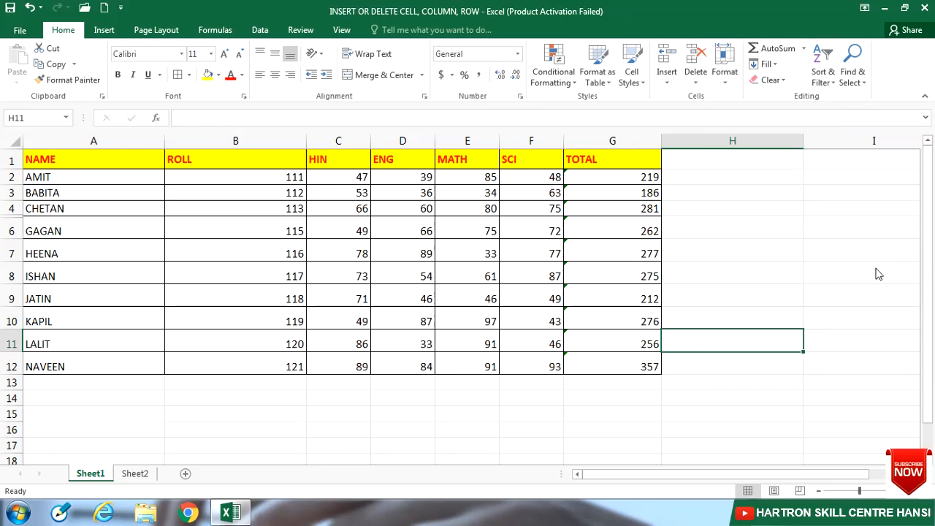
- Try to unhide the hidden row 5 with only cell A4 selected
left_click(40, 208)
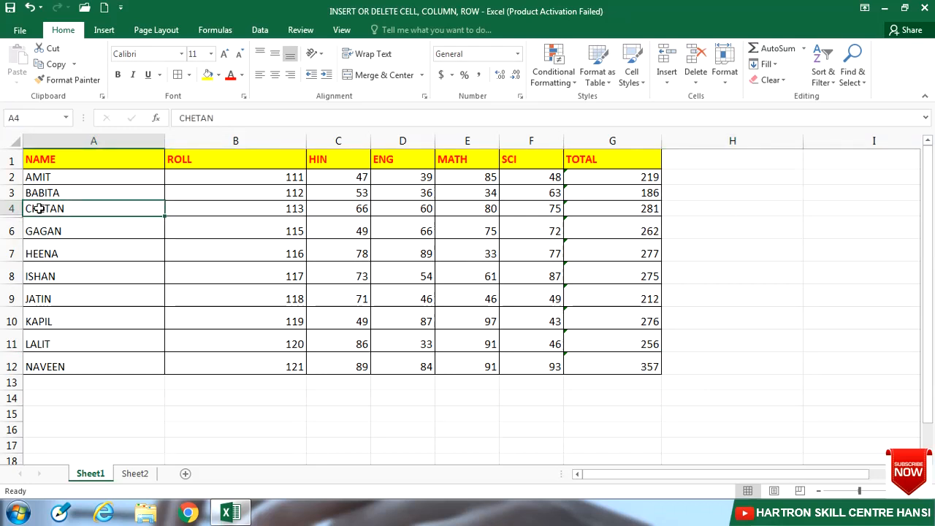
left_click(725, 66)
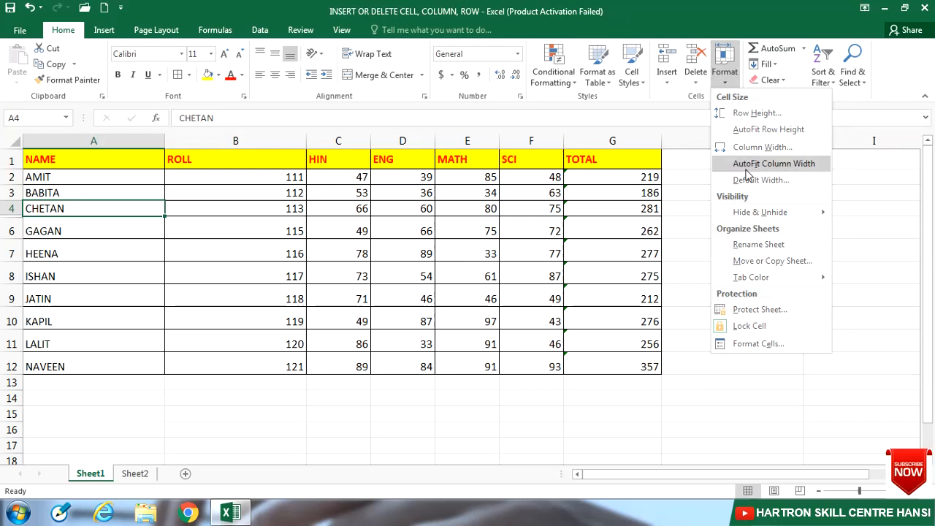
mouse_move(754, 212)
left_click(879, 267)
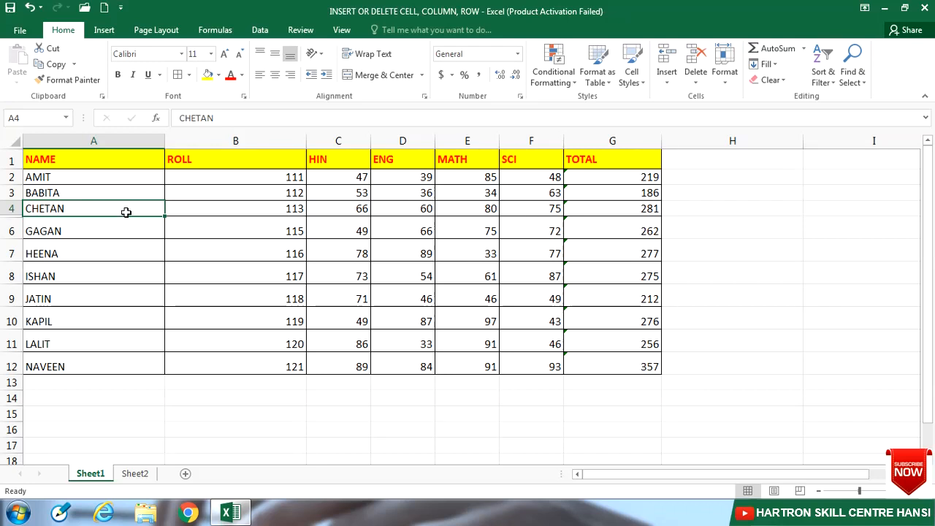
- Unhide row 5 by selecting cells A4 to A6 across the hidden row and applying Unhide Rows
left_click_drag(125, 212, 126, 222)
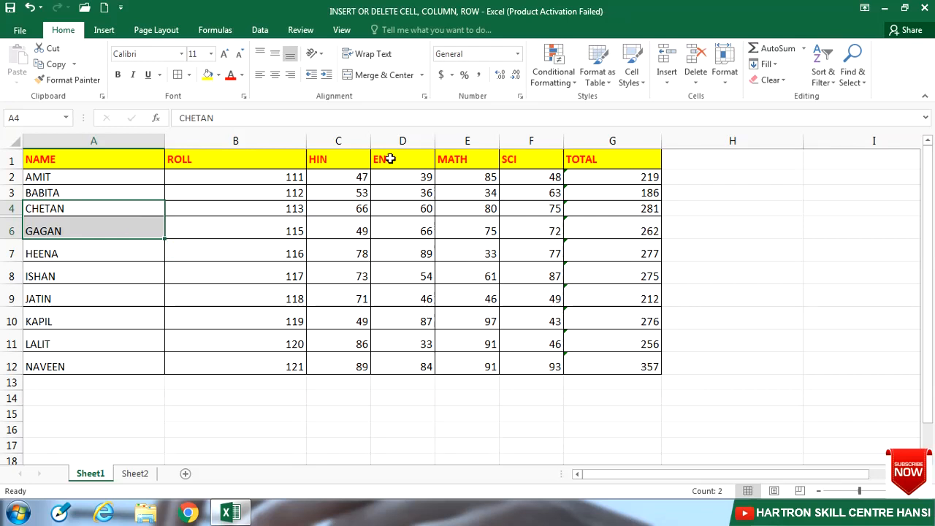
left_click(727, 85)
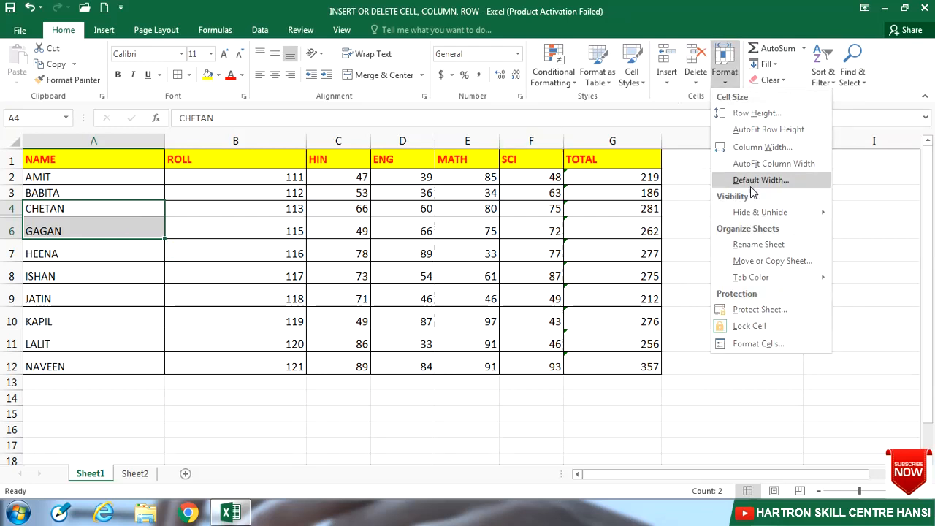
mouse_move(756, 212)
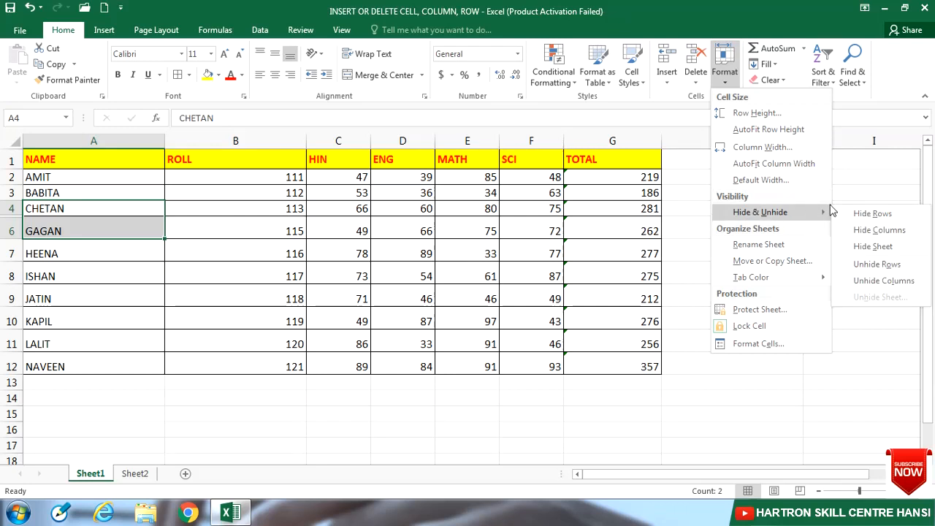
left_click(870, 264)
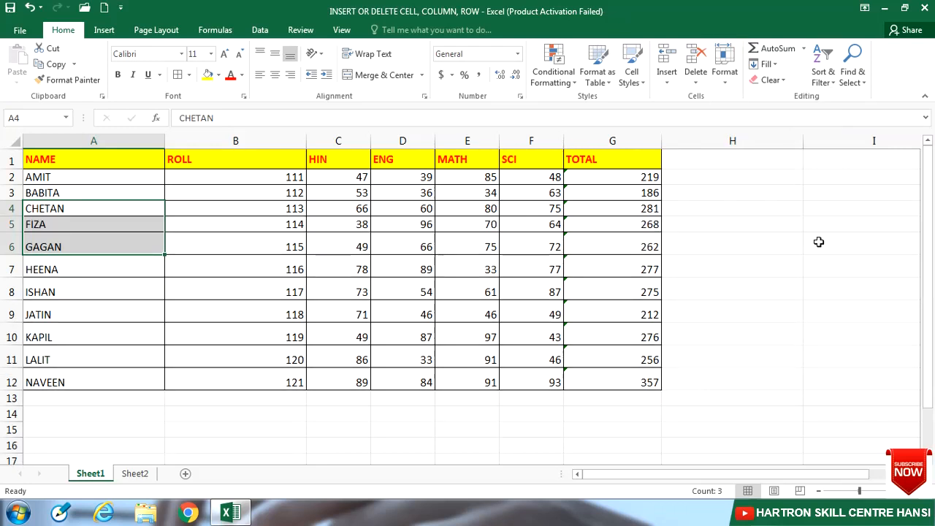
left_click(8, 225)
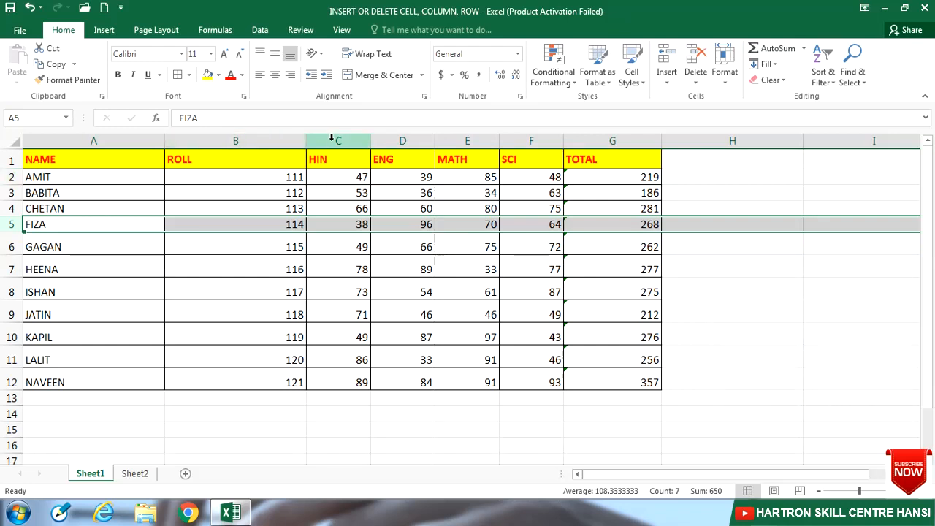
- Hide columns C to E (HIN, ENG and MATH) of the marks table, and unhide them again
left_click_drag(331, 138, 459, 139)
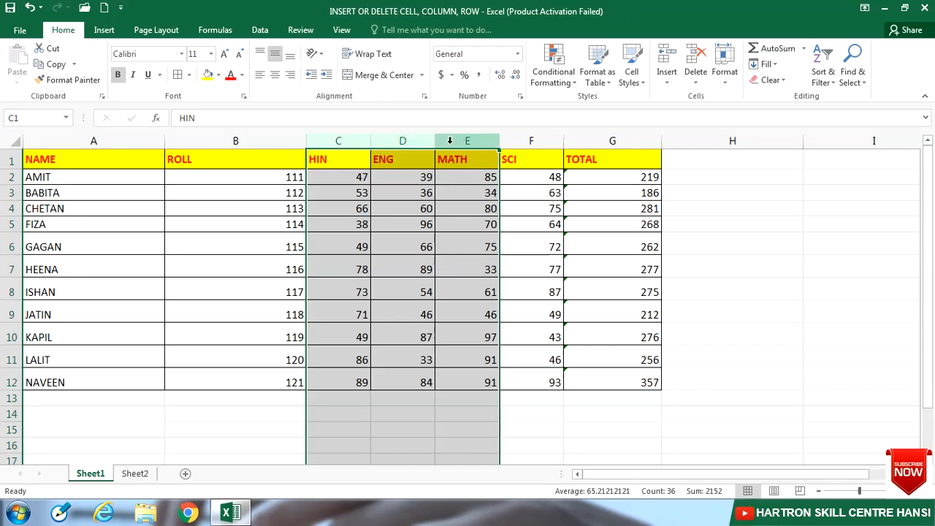
left_click(726, 82)
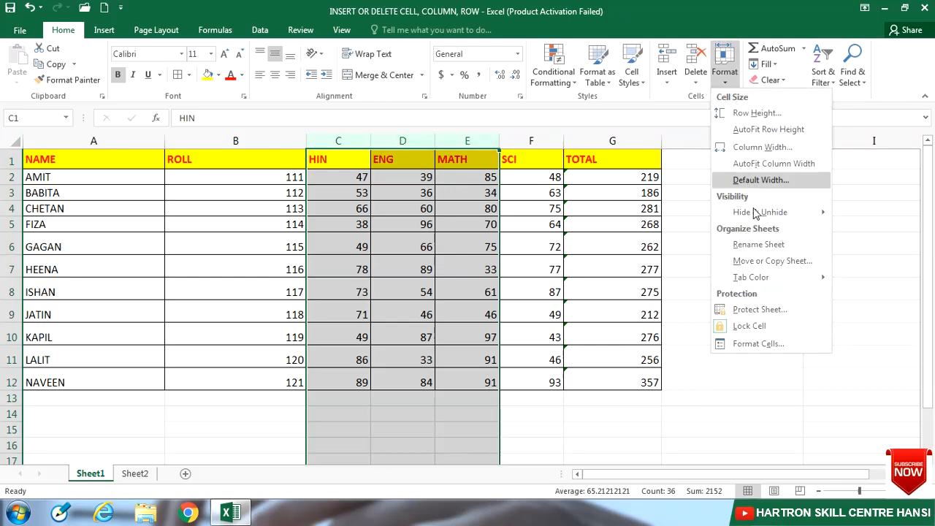
mouse_move(760, 213)
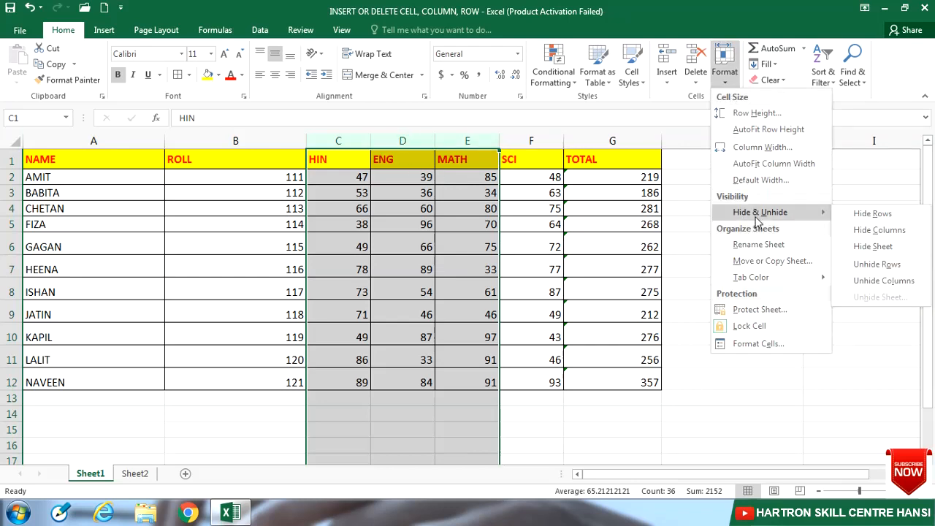
left_click(861, 232)
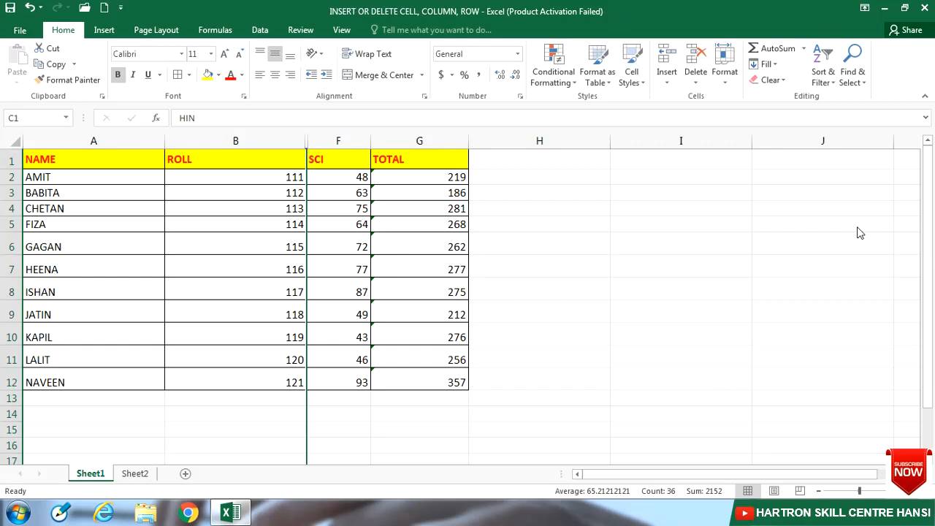
left_click(731, 84)
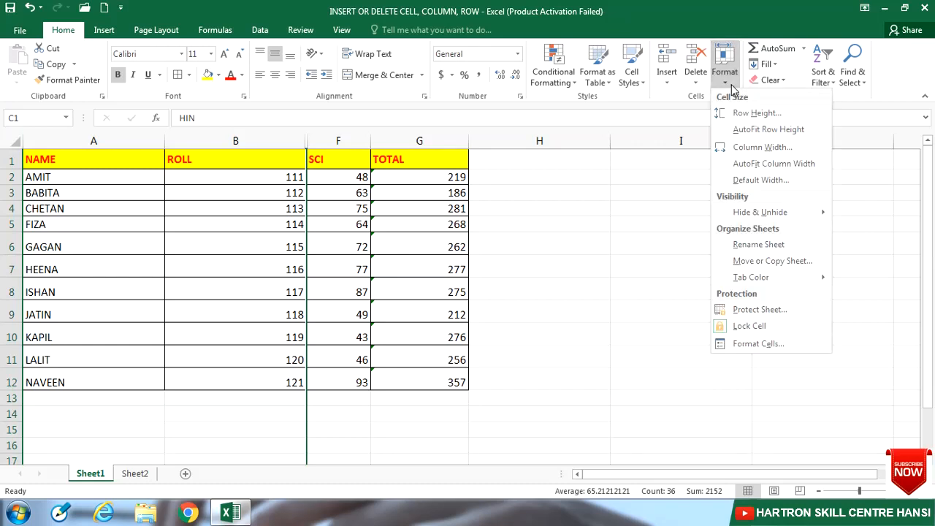
mouse_move(788, 219)
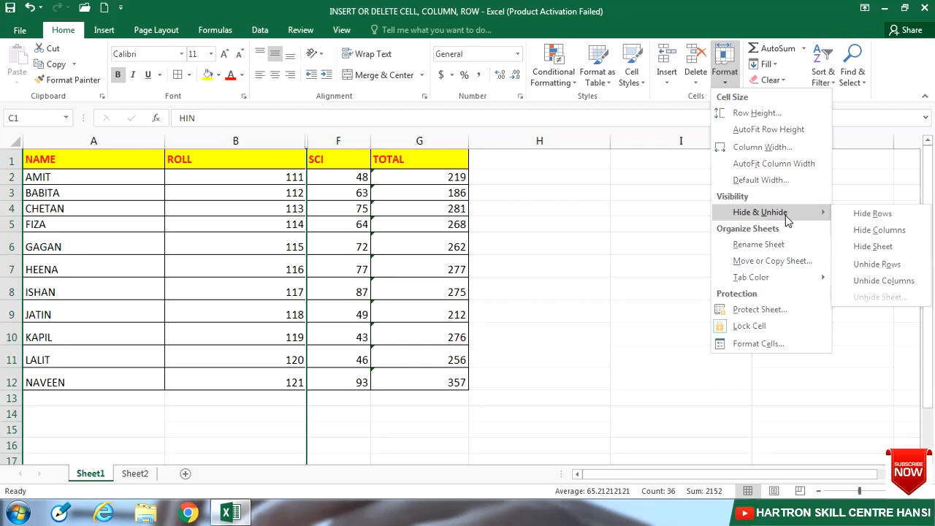
left_click(872, 282)
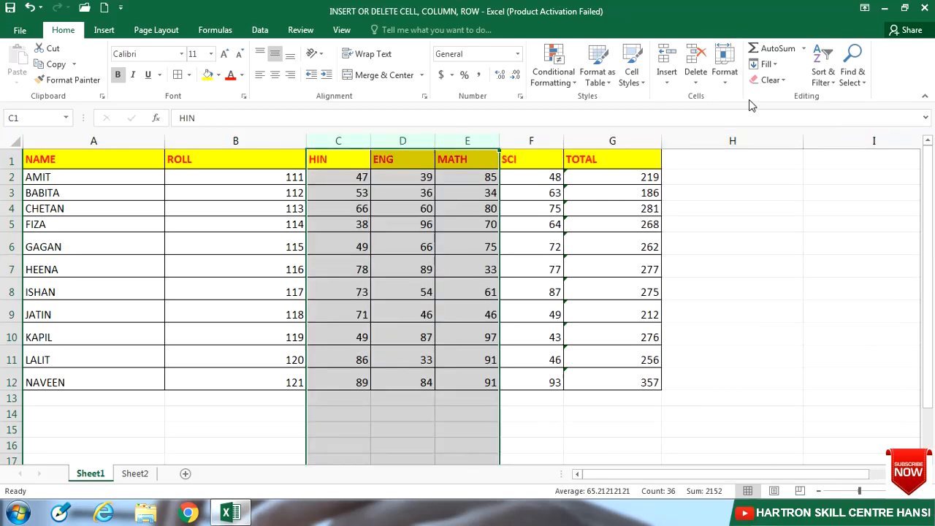
- Hide the selected columns C to E once more
left_click(725, 77)
mouse_move(763, 214)
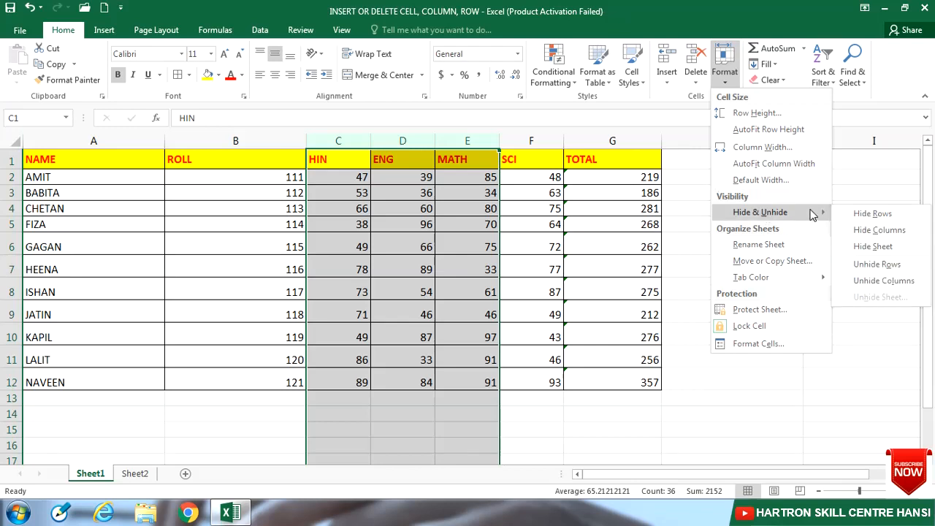
left_click(875, 230)
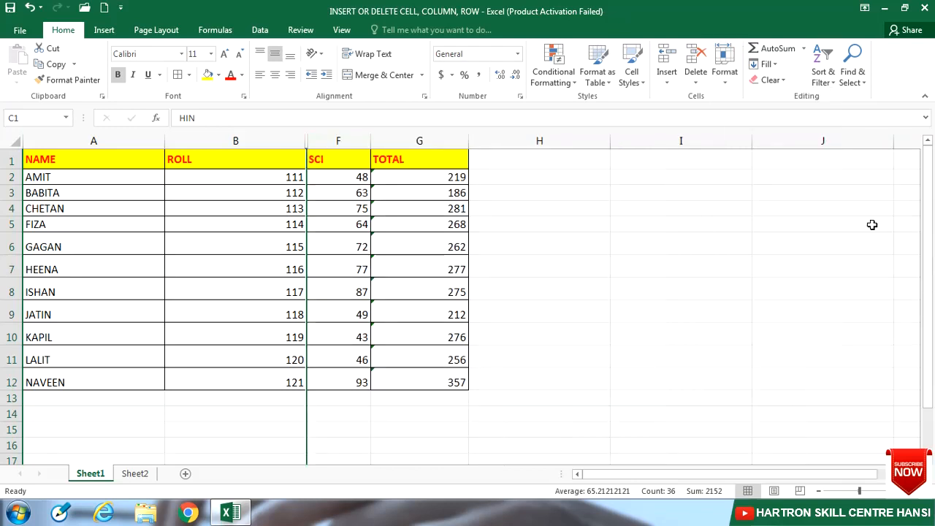
- Try to unhide the hidden columns C to E with only the empty cell H8 selected
left_click(530, 292)
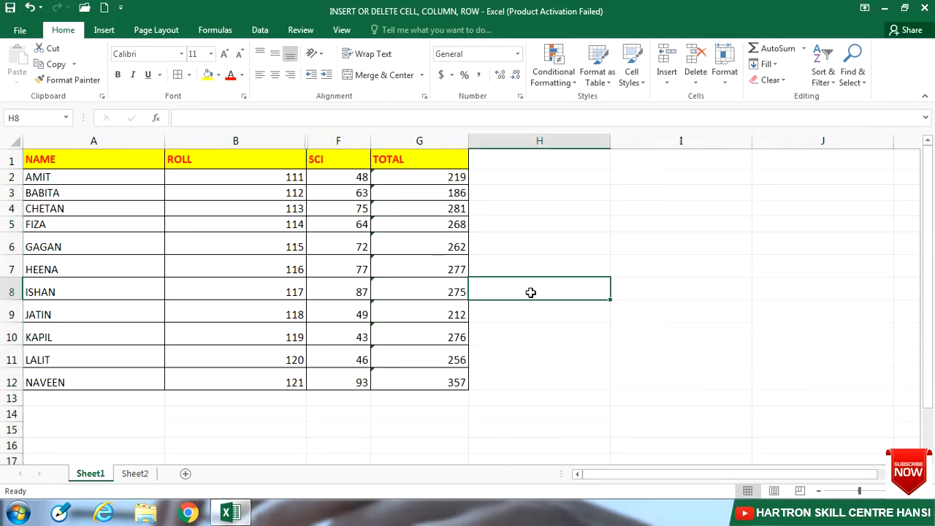
left_click(723, 84)
mouse_move(737, 212)
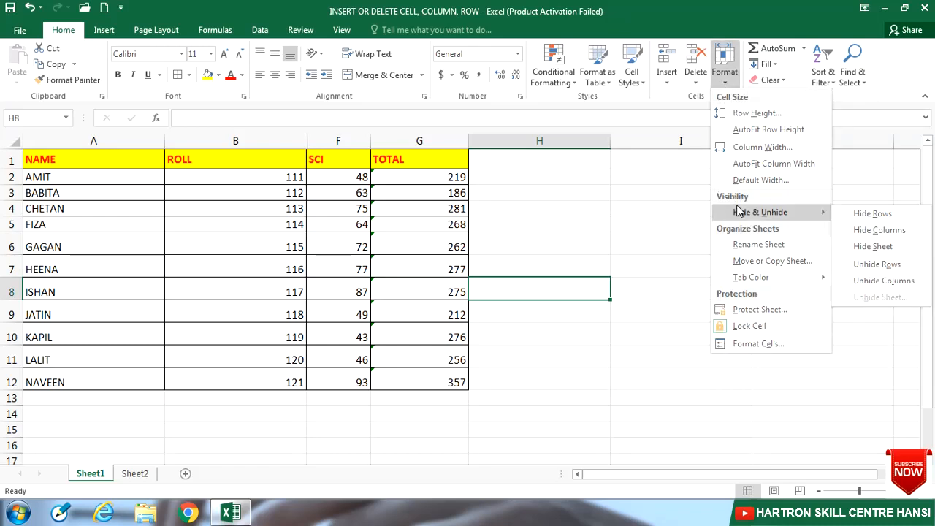
left_click(868, 282)
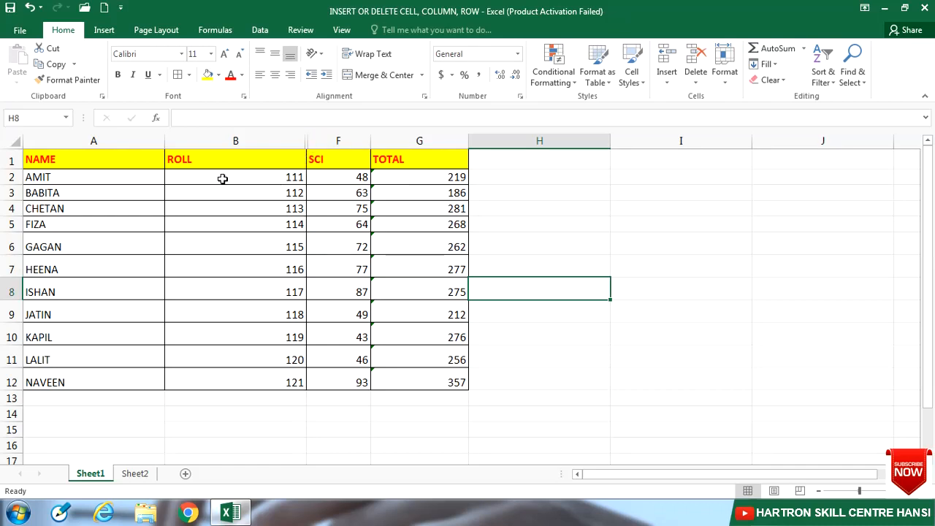
- Unhide columns C to E by selecting cells A2 to H2 across the hidden columns and applying Unhide Columns
left_click(276, 177)
left_click_drag(277, 176, 336, 171)
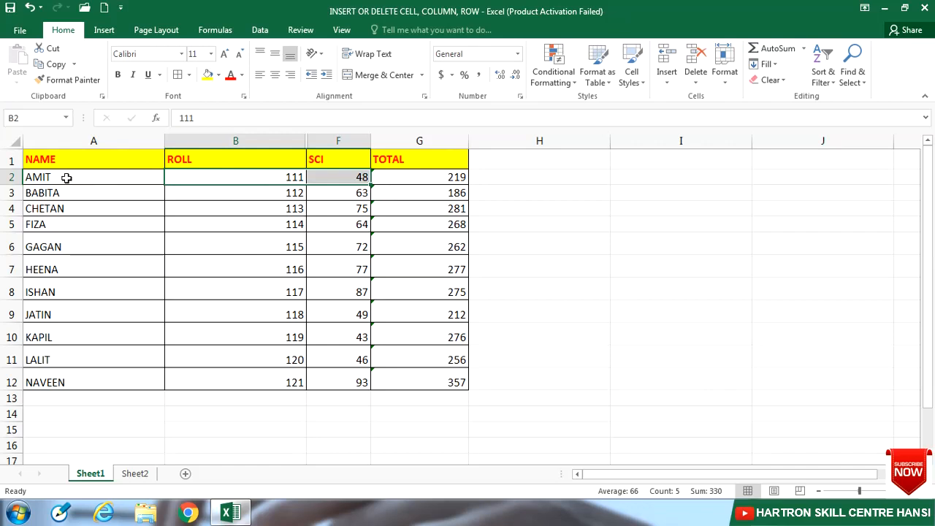
left_click_drag(67, 178, 477, 180)
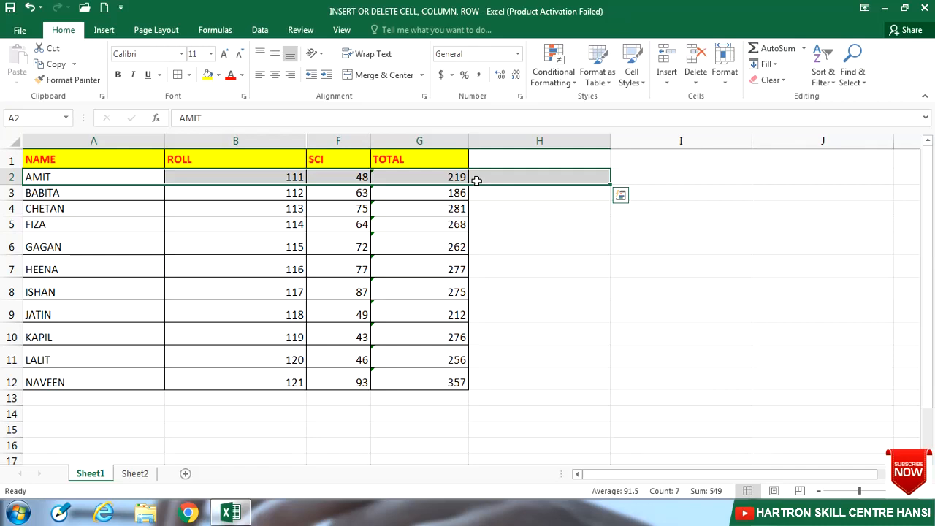
left_click(725, 86)
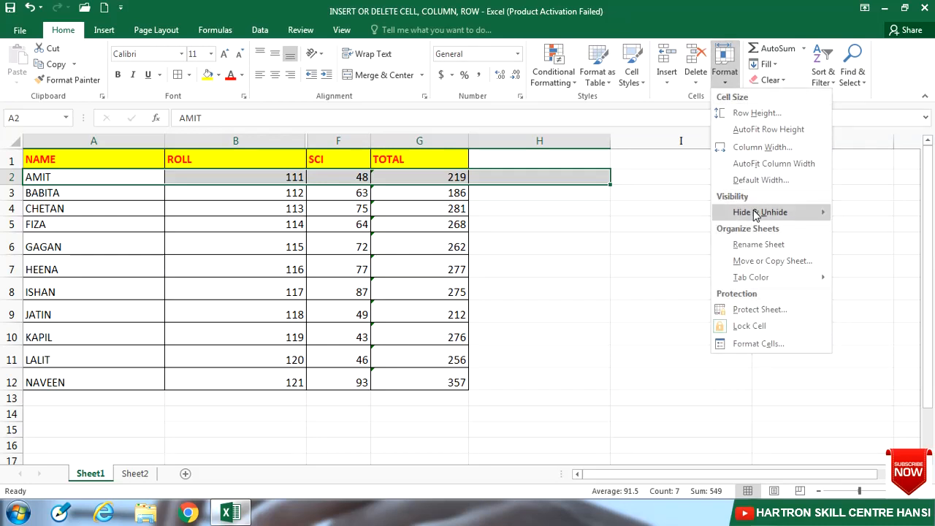
mouse_move(756, 215)
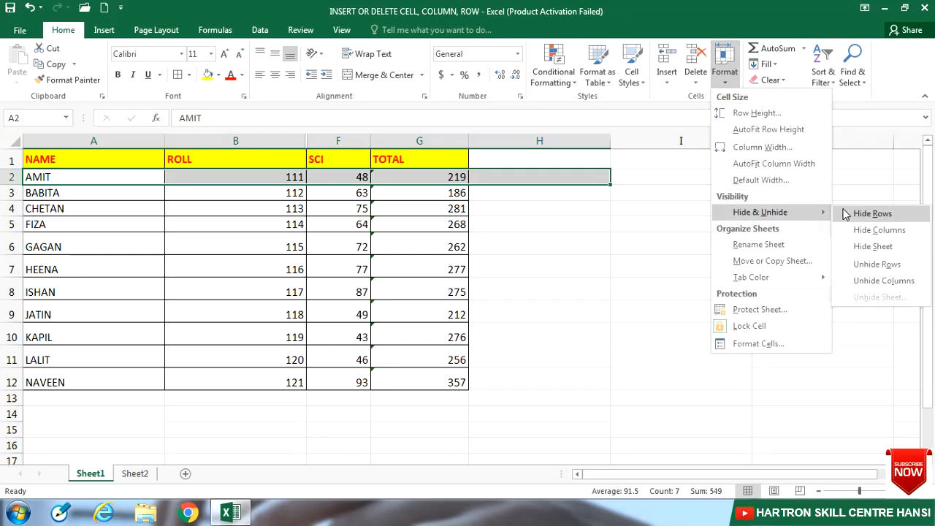
left_click(884, 281)
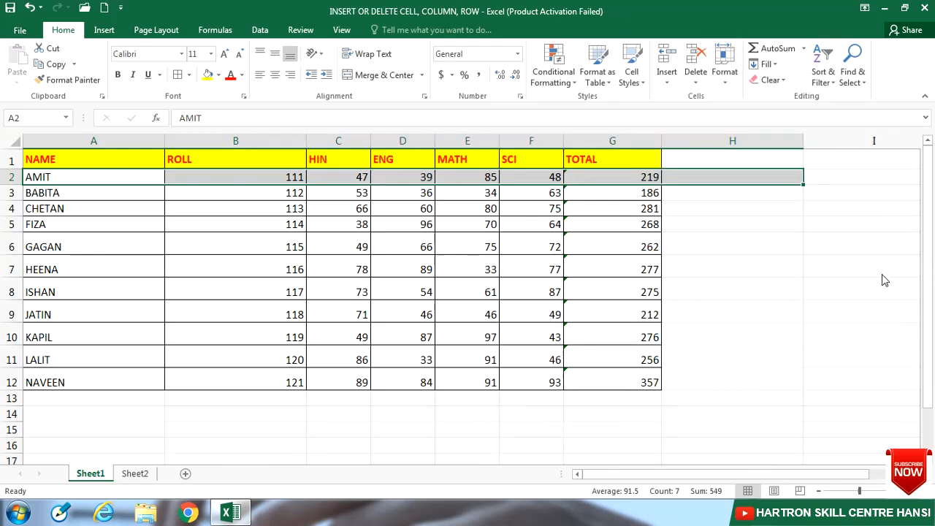
- Hide the whole Sheet1 worksheet containing the marks table
left_click_drag(355, 139, 488, 195)
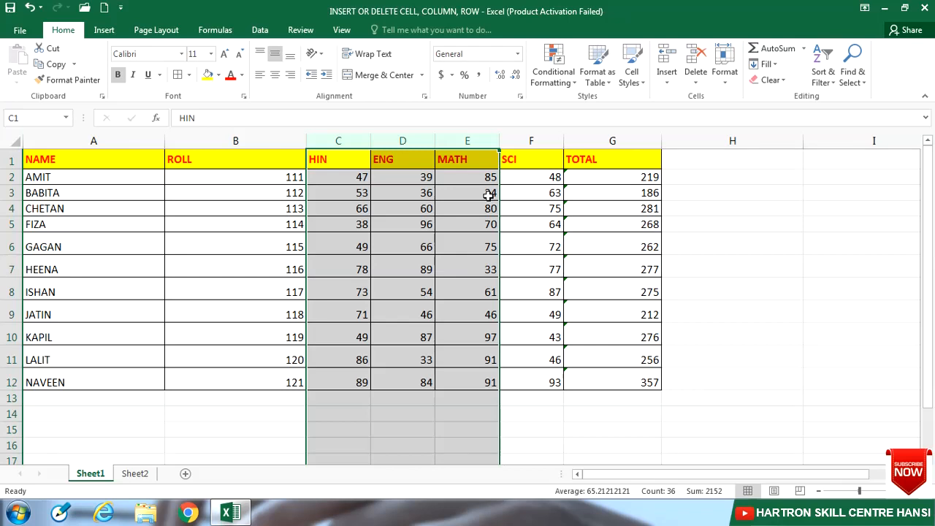
left_click(488, 195)
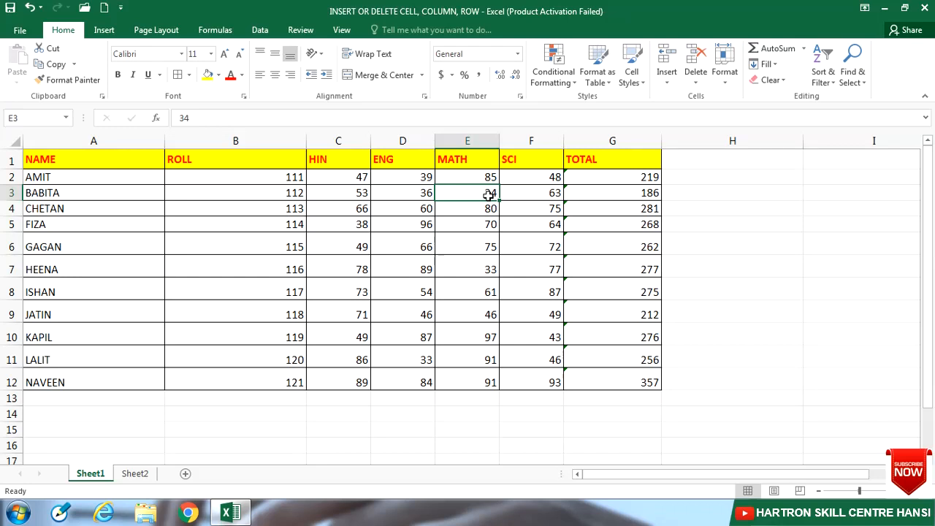
left_click(726, 77)
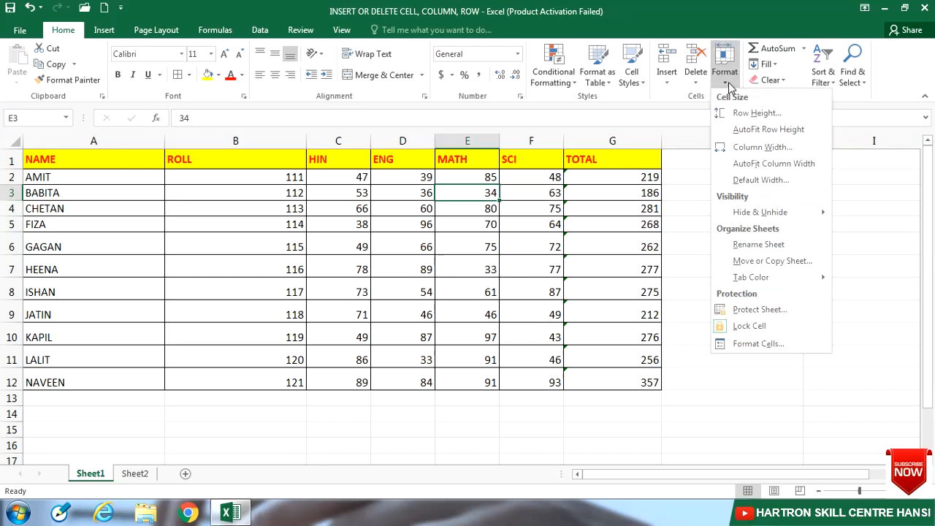
mouse_move(798, 214)
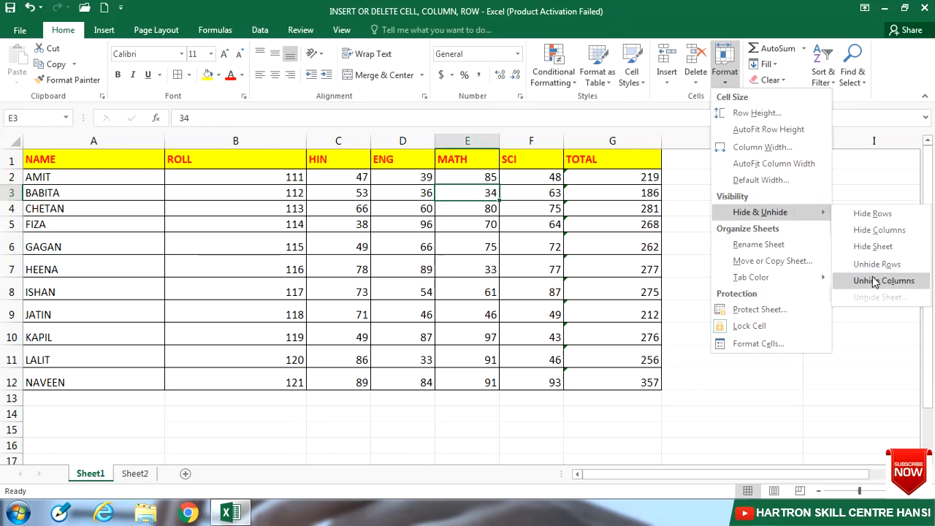
left_click(872, 245)
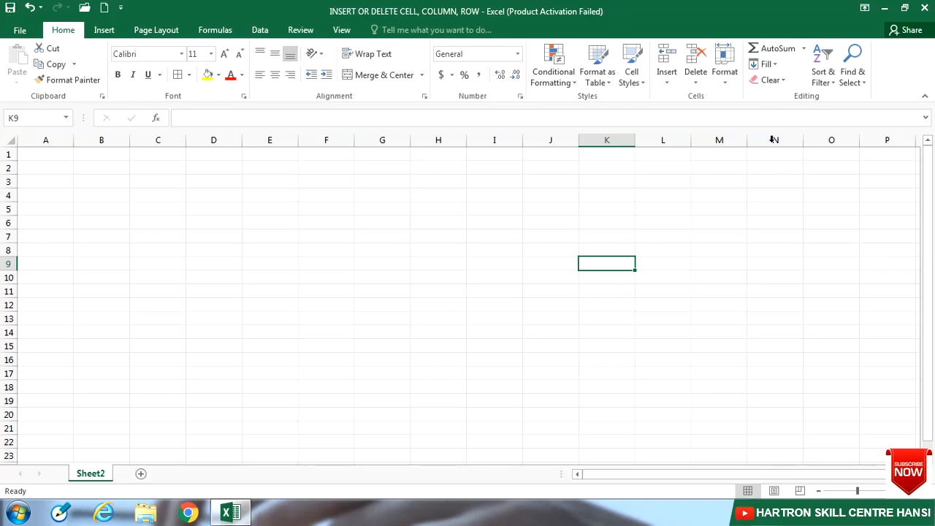
- Unhide the Sheet1 worksheet
left_click(725, 64)
mouse_move(767, 214)
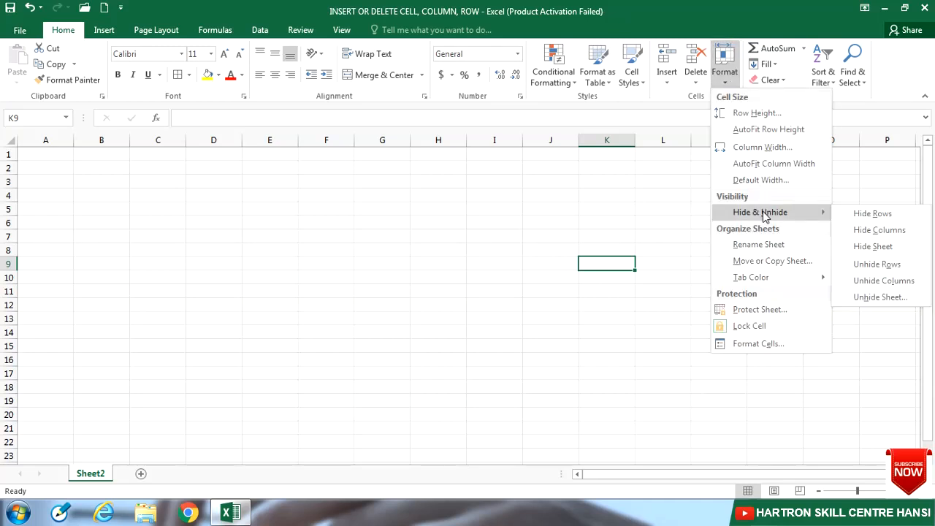
left_click(883, 298)
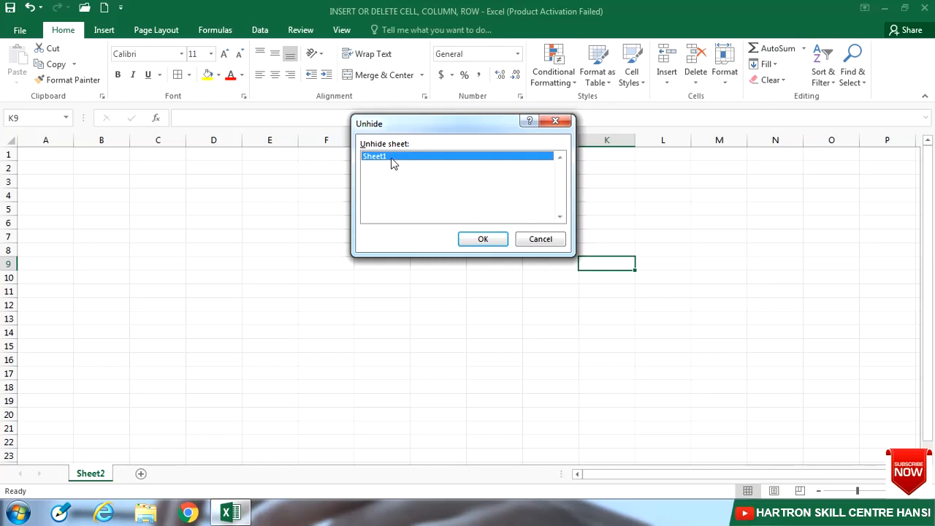
left_click(484, 240)
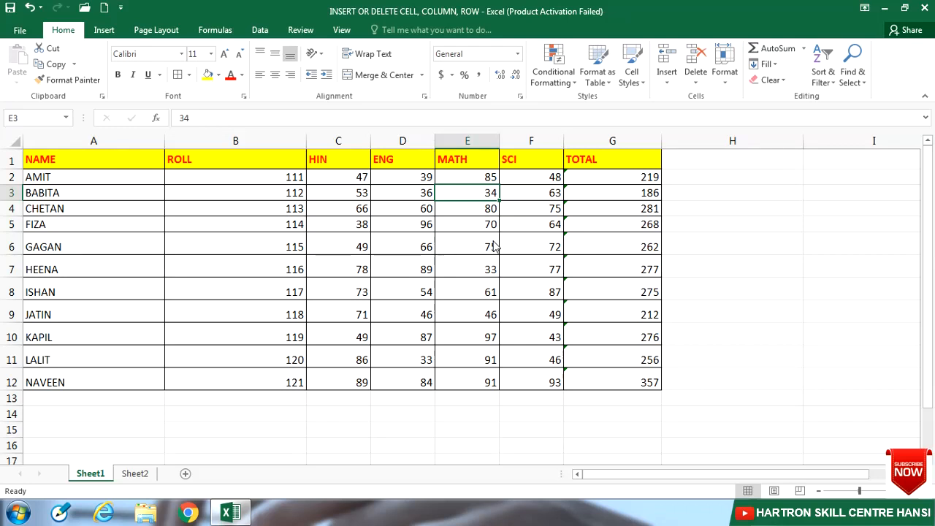
left_click(725, 71)
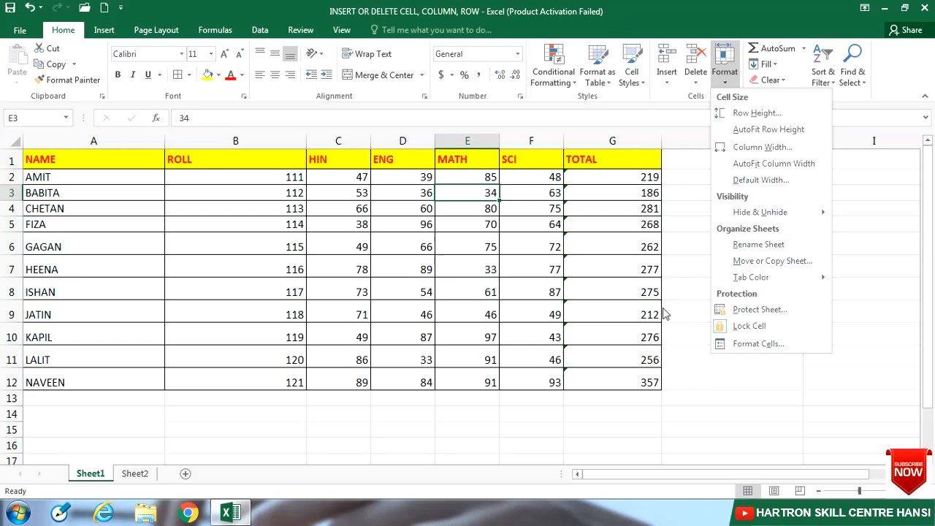
left_click(326, 416)
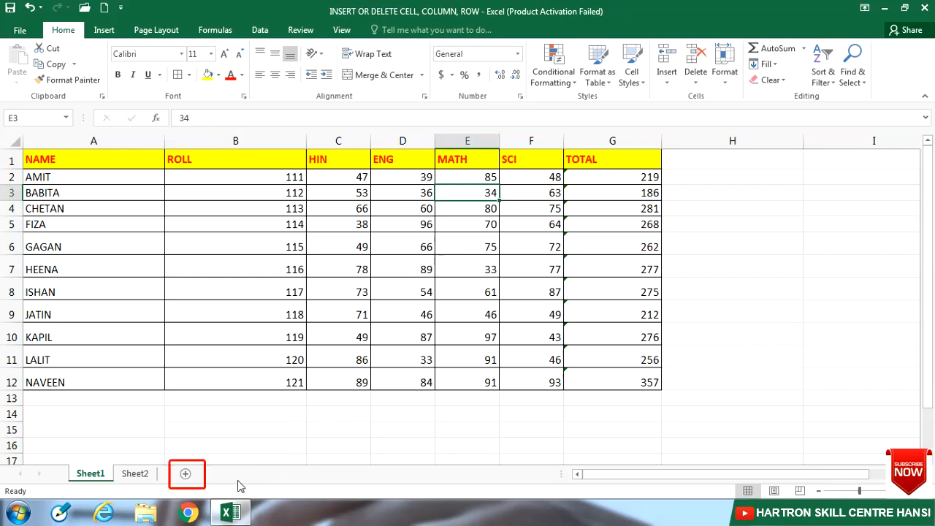
- Insert seven new blank worksheets between Sheet1 and Sheet2, and look through several of them
left_click(185, 475)
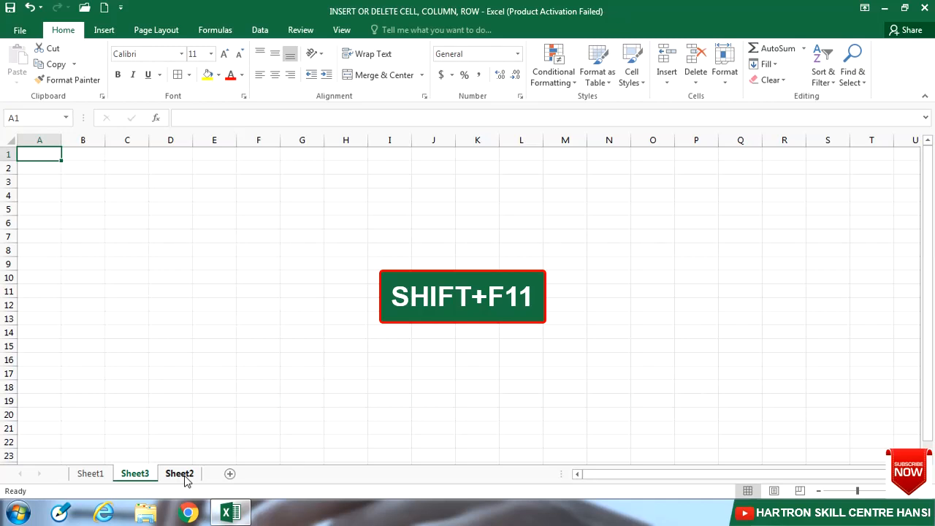
key("shift+F11")
key("shift+F11")
key("shift+F11")
key("shift+F11")
key("shift+F11")
key("shift+F11")
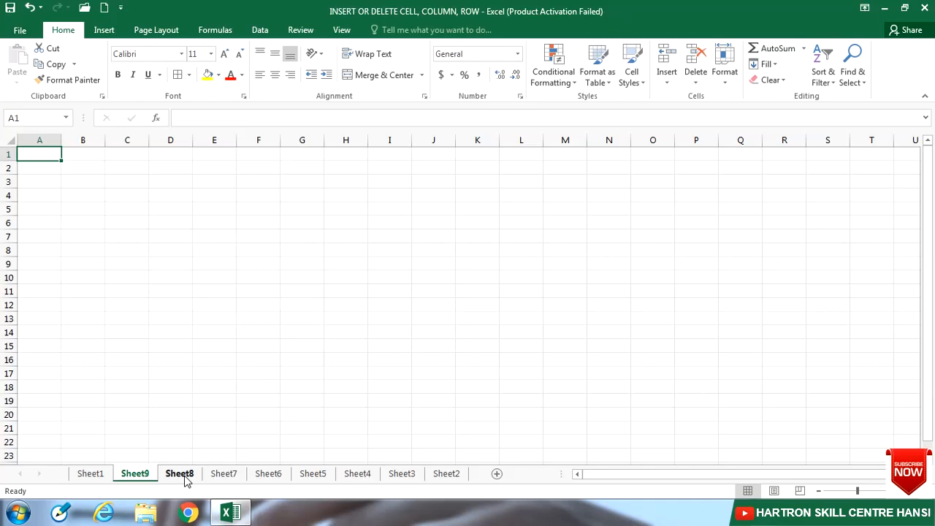
left_click(221, 475)
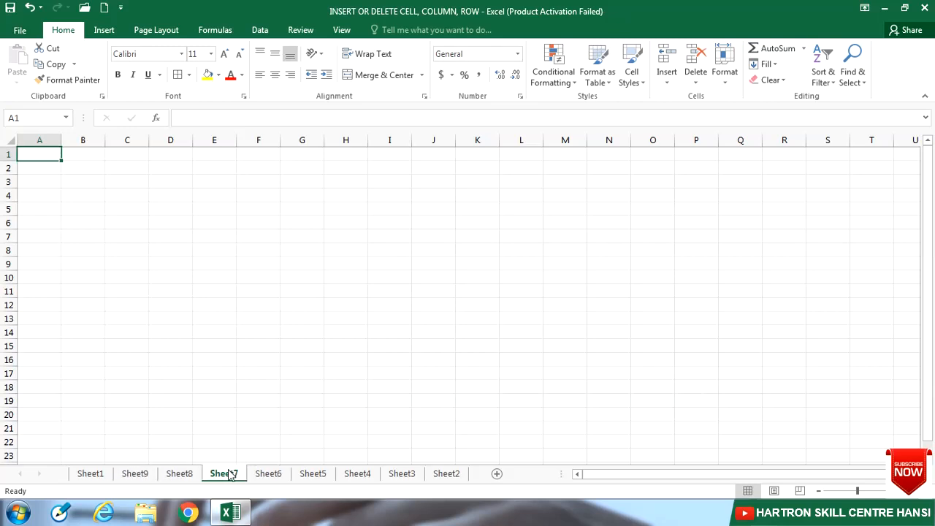
left_click(307, 479)
left_click(351, 476)
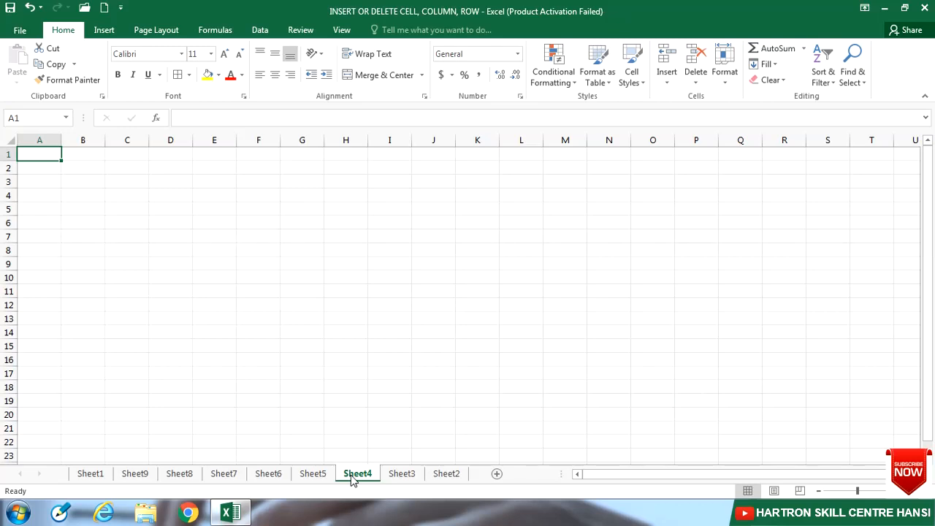
- Rename Sheet1, which holds the marks table, to STUDENT DETAIL and return to it from the other sheets
left_click(91, 474)
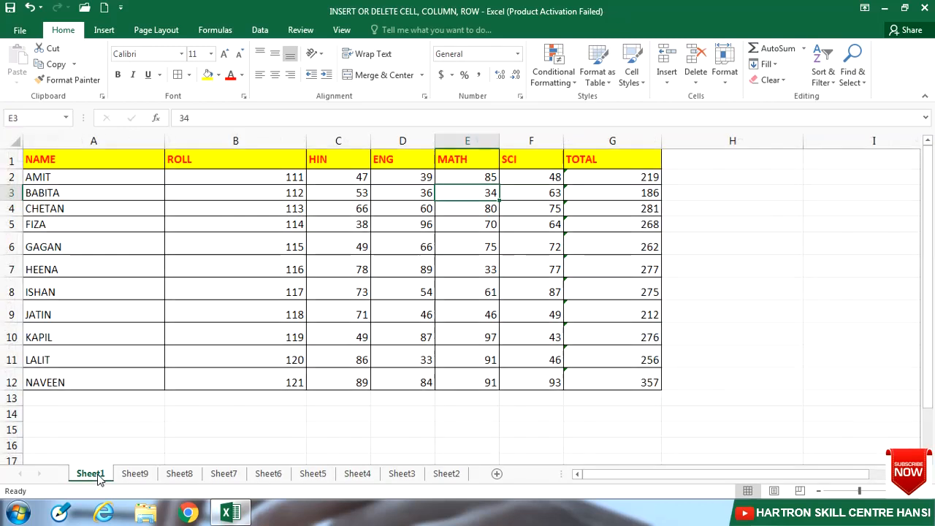
left_click(726, 85)
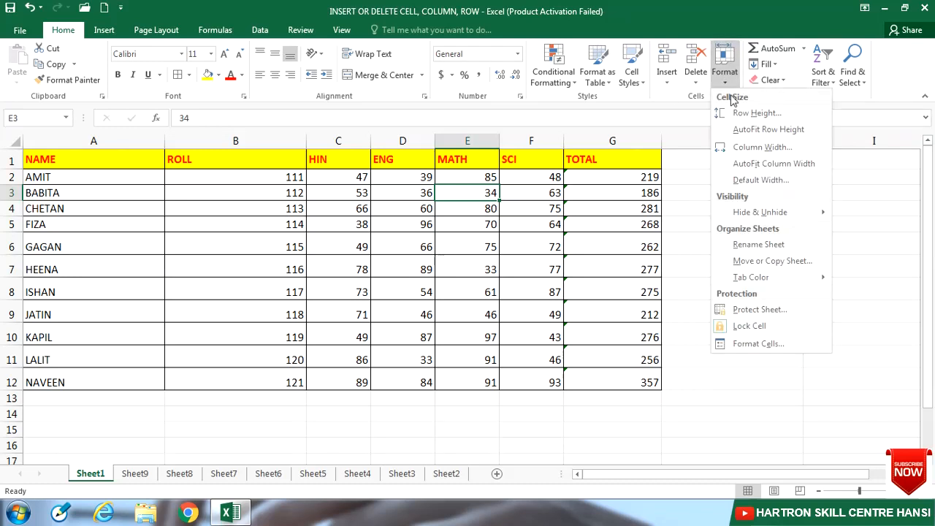
left_click(758, 246)
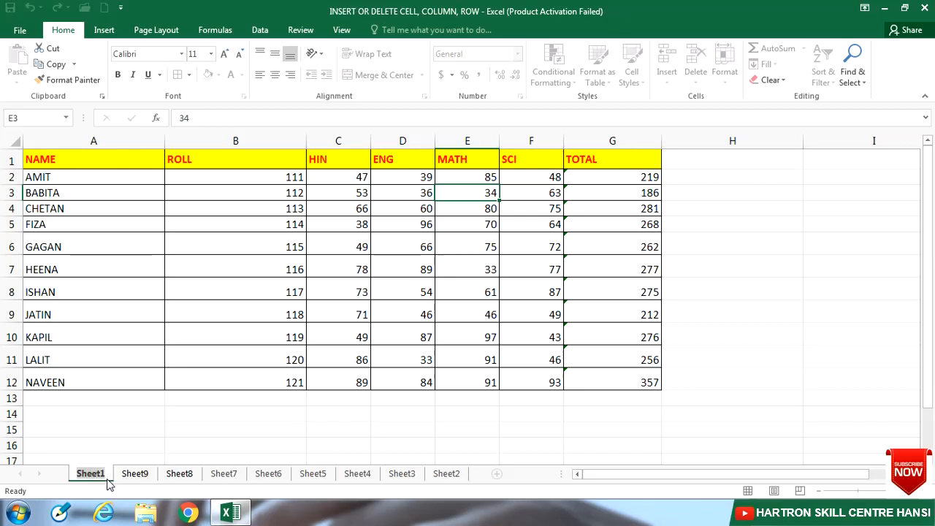
type("STUDENT DETAIL")
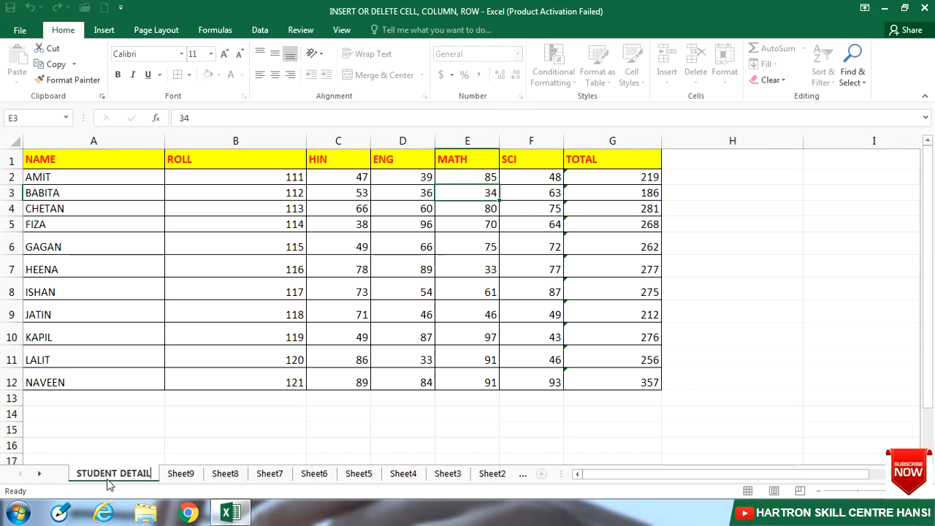
left_click(359, 474)
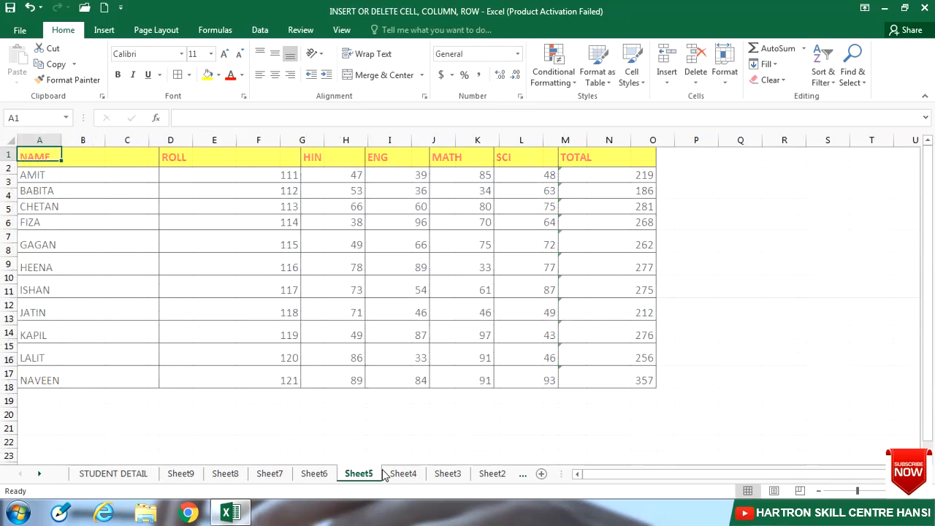
left_click(410, 474)
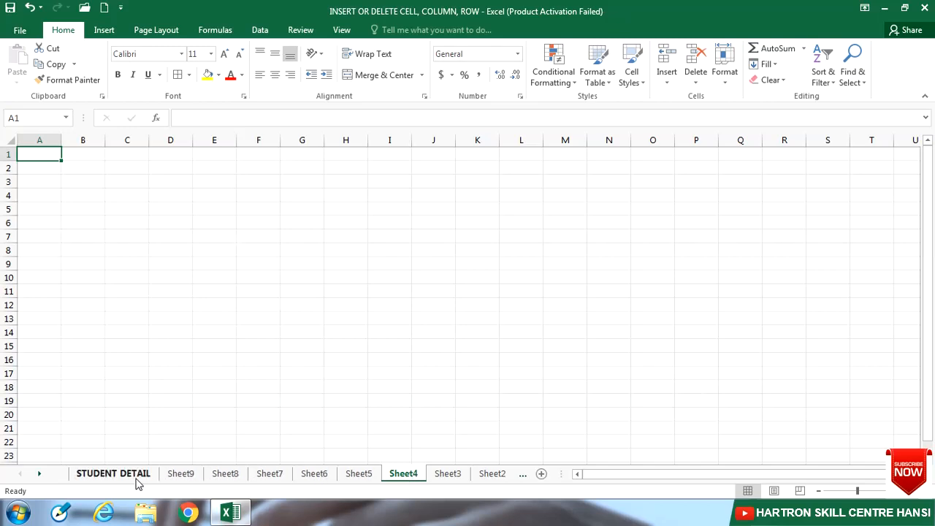
left_click(113, 473)
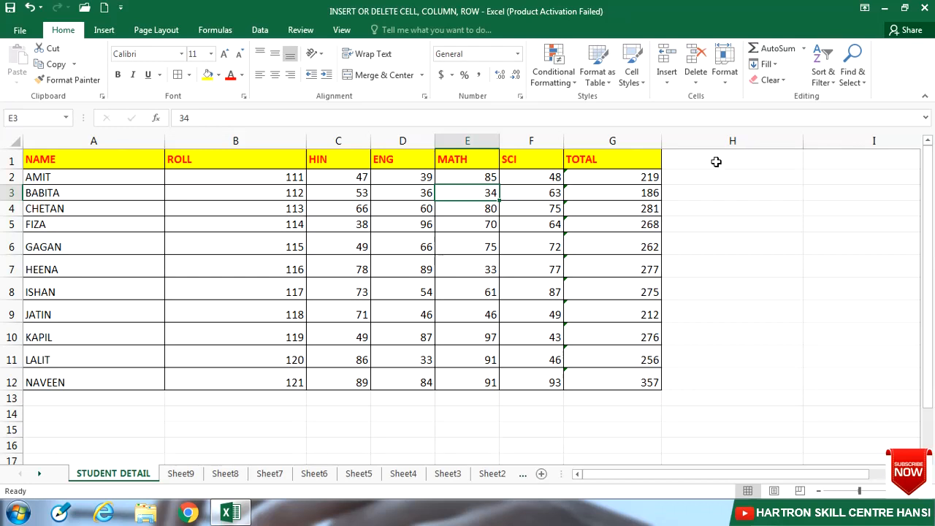
- Rename Sheet9 as BLANK SHEET directly on its sheet tab
left_click(721, 74)
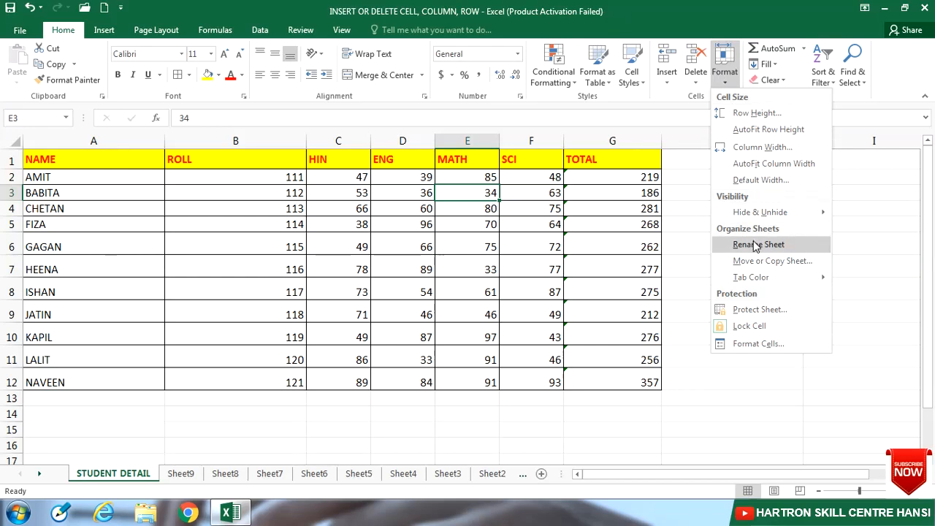
left_click(190, 476)
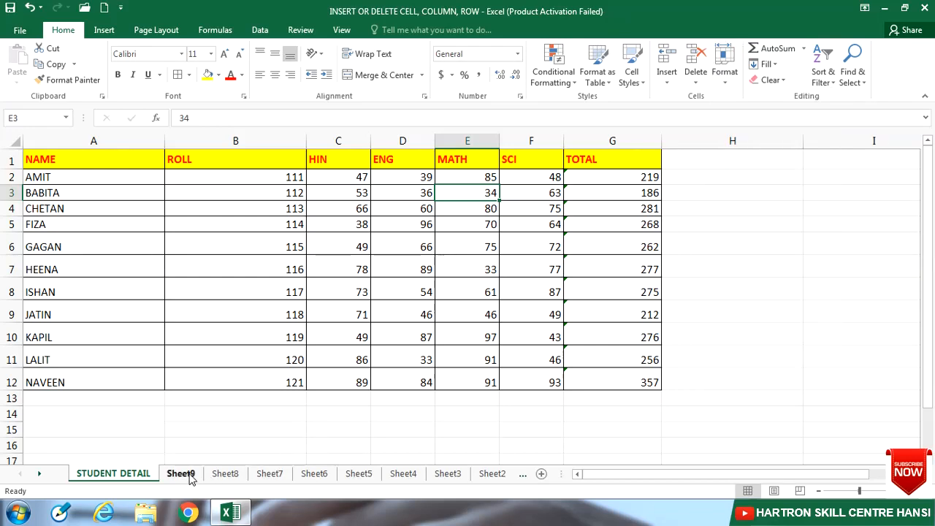
left_click(191, 476)
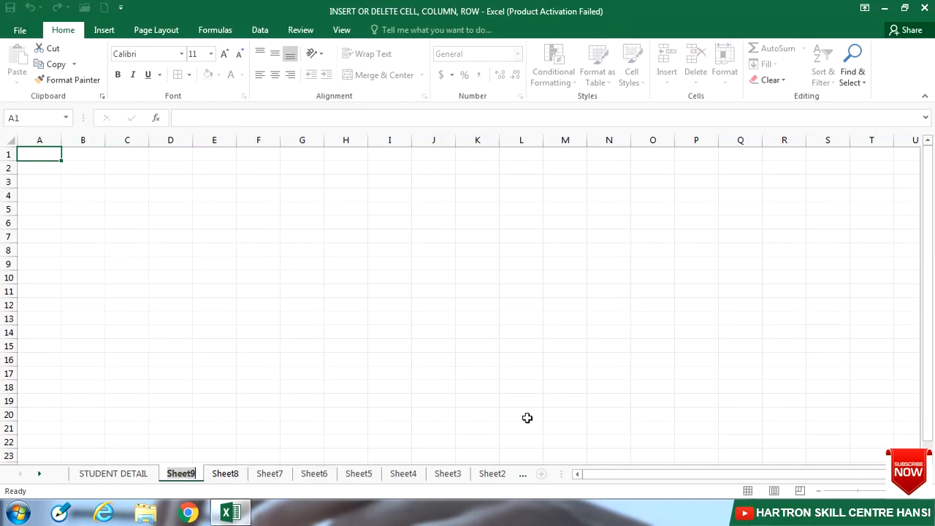
type("BLANK SHEET")
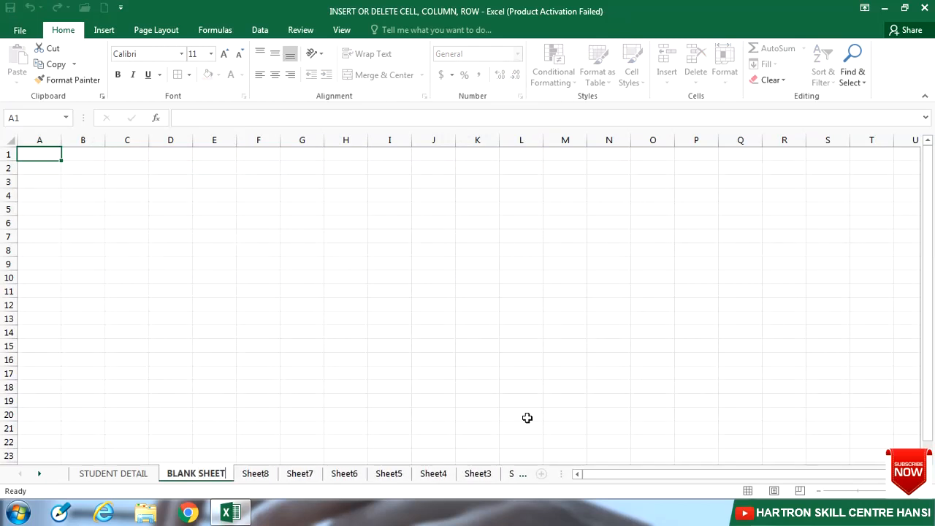
key("Return")
left_click(527, 418)
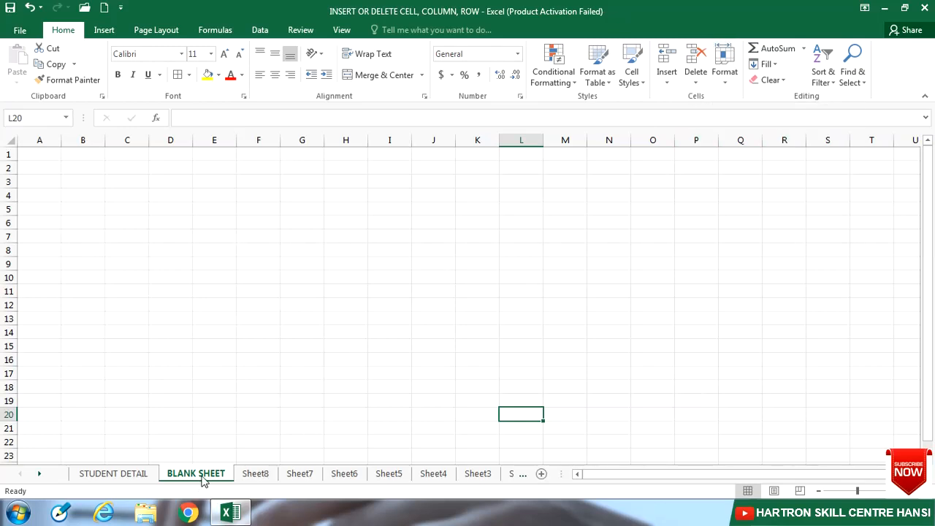
- Create a copy of the STUDENT DETAIL sheet placed before the original in the same workbook, and compare both sheets
left_click(723, 70)
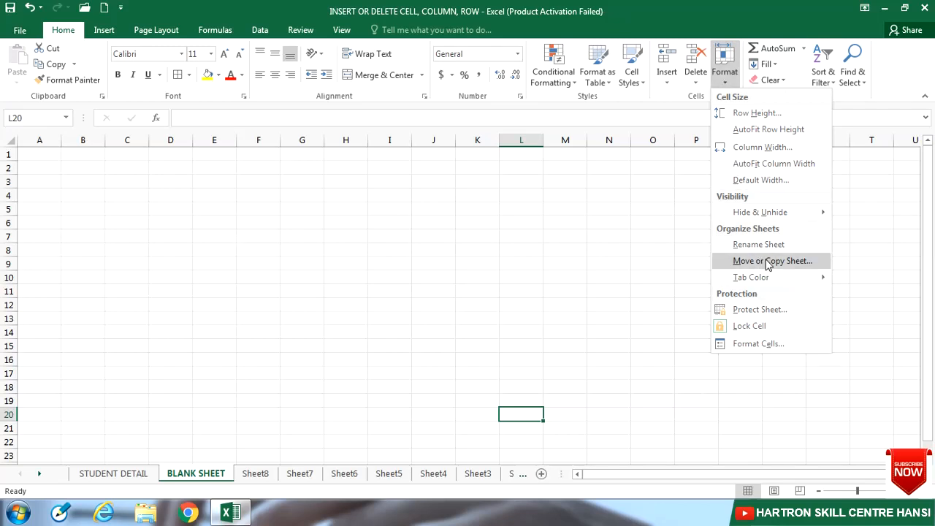
left_click(129, 475)
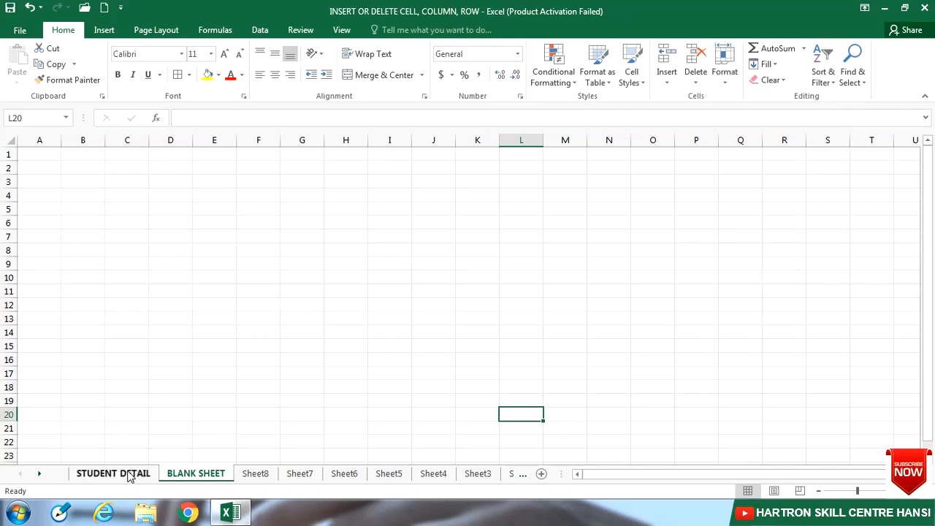
left_click(129, 475)
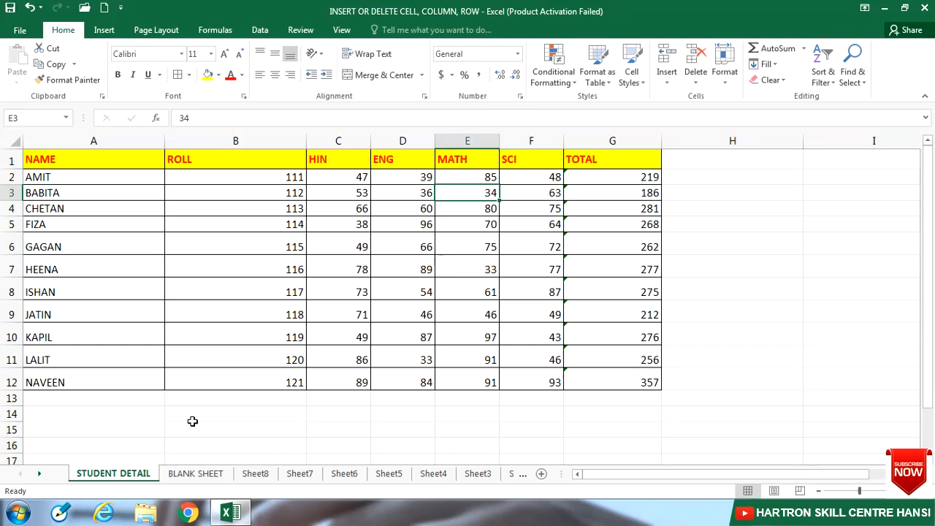
left_click(726, 81)
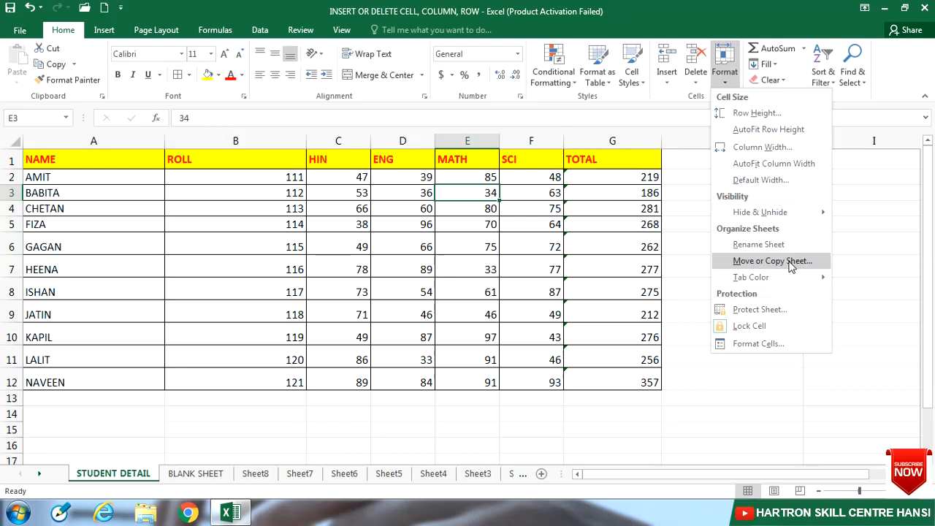
left_click(749, 268)
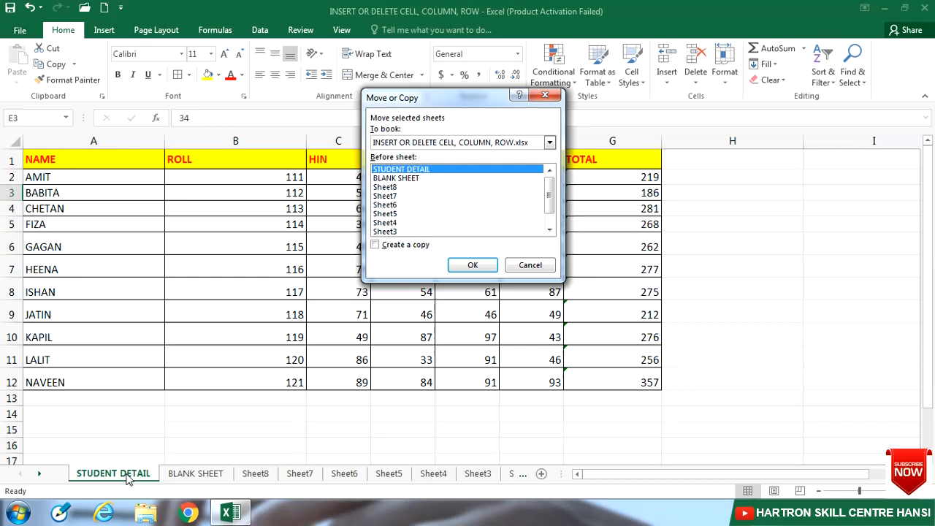
left_click(389, 206)
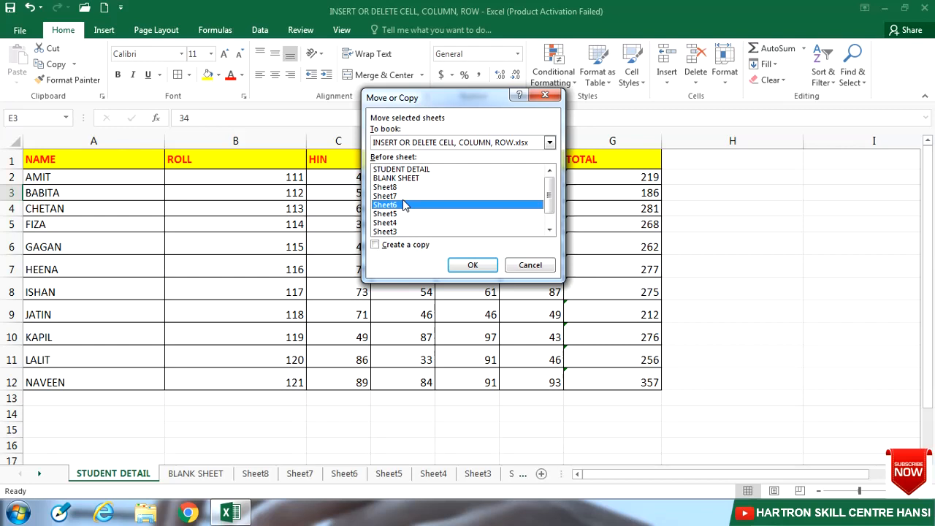
left_click(413, 170)
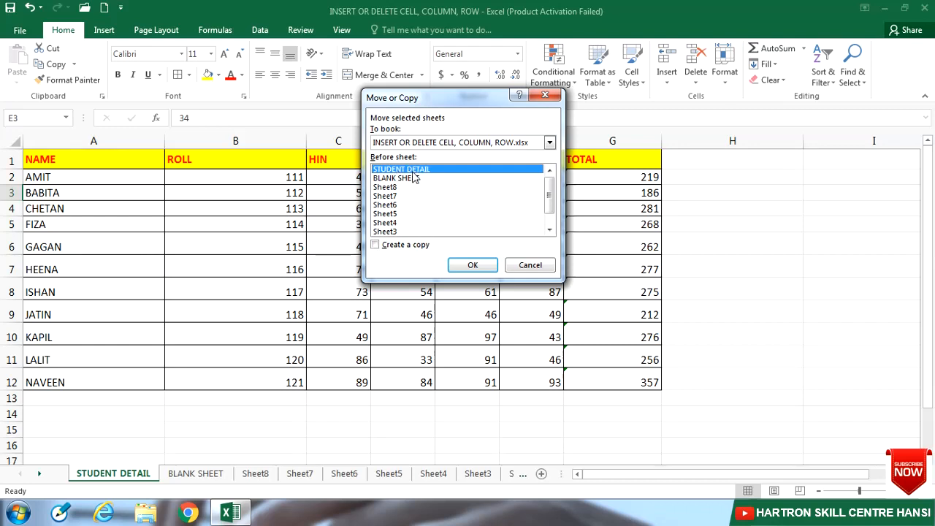
left_click(376, 246)
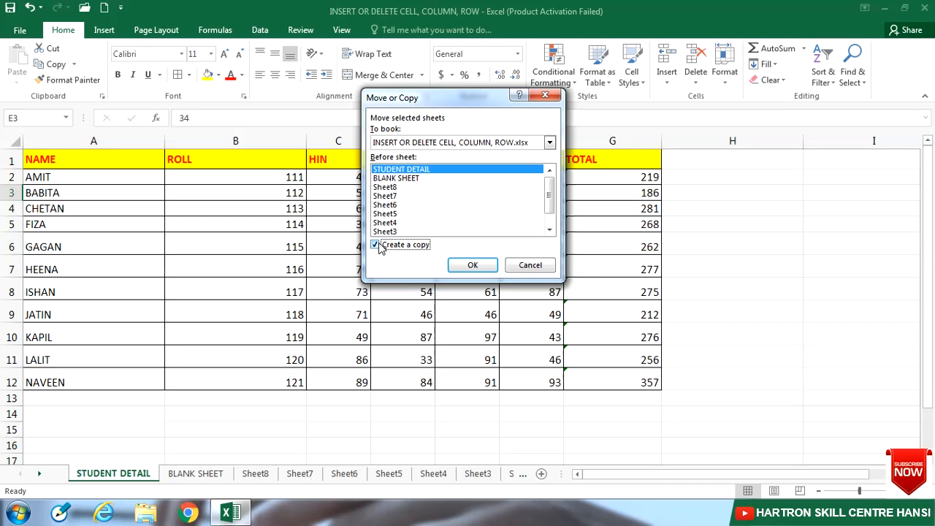
left_click(473, 266)
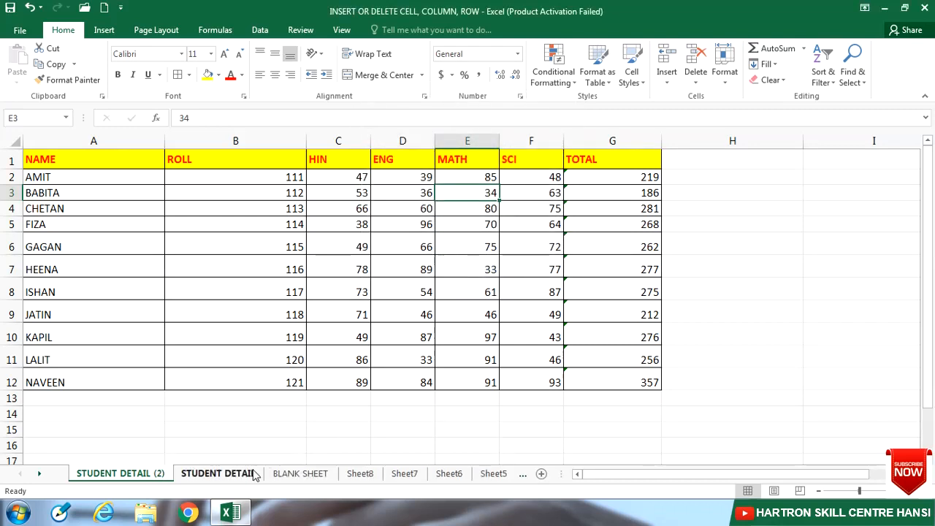
left_click(242, 481)
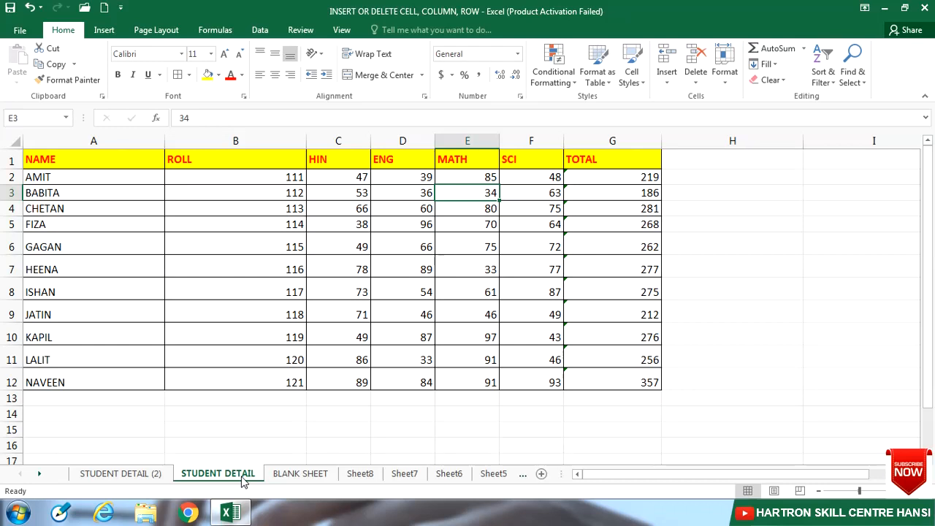
left_click(160, 477)
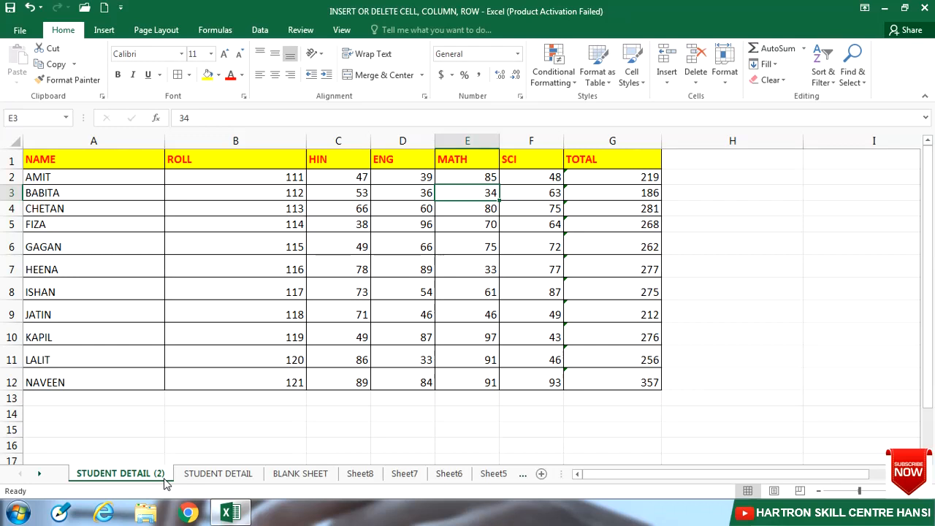
- Set the tab color of the original STUDENT DETAIL sheet to standard Red
left_click(725, 65)
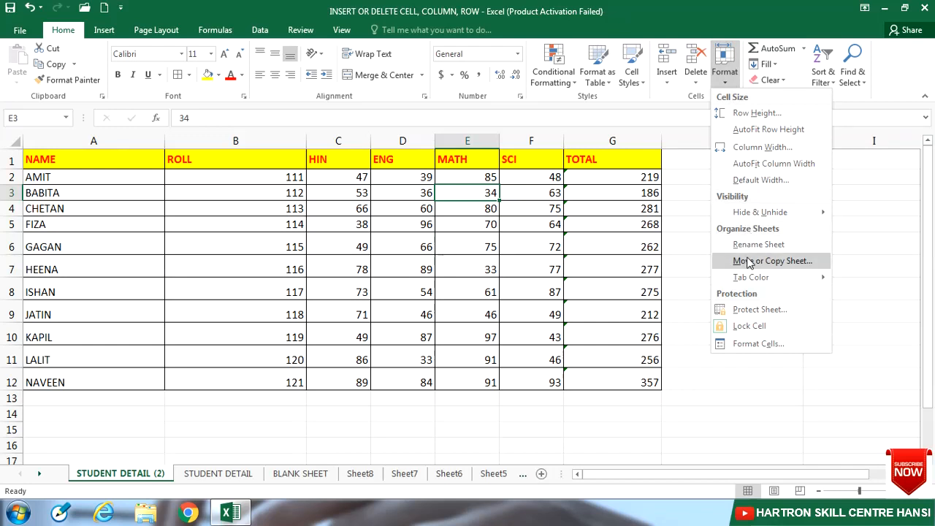
mouse_move(746, 281)
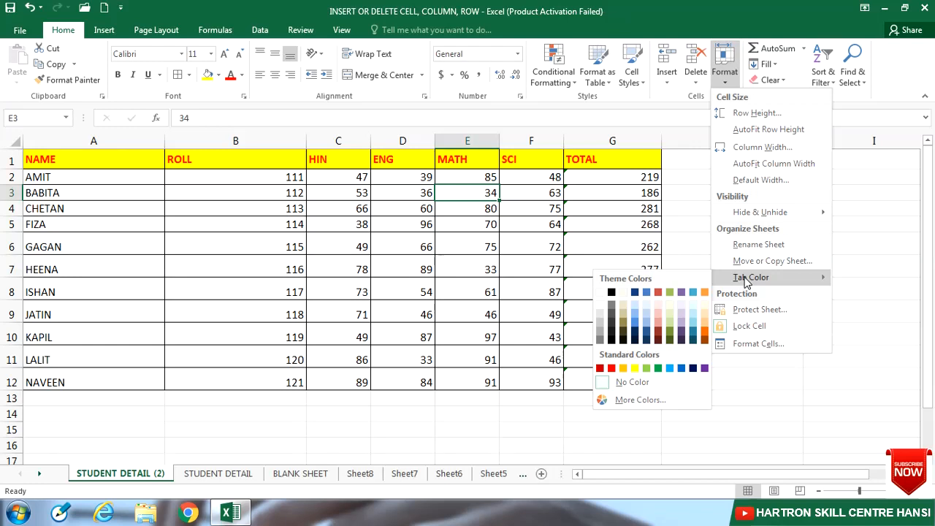
left_click(226, 474)
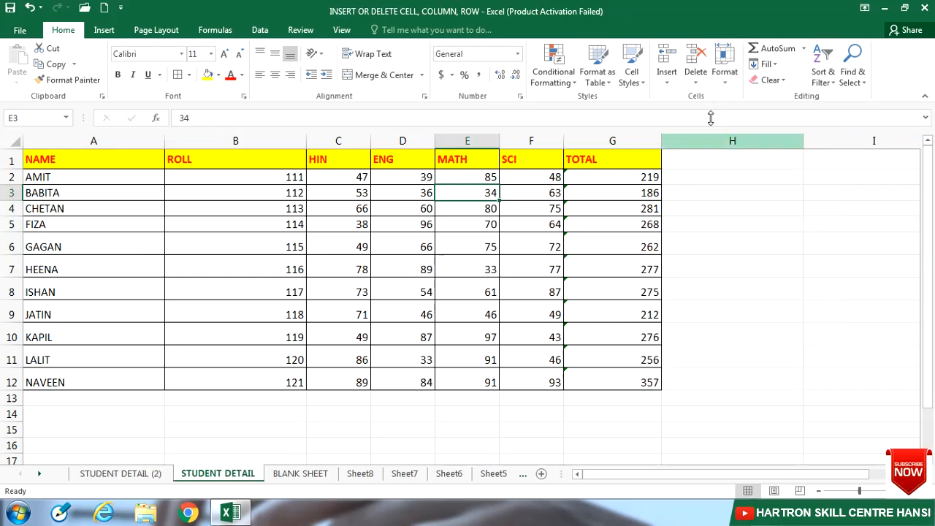
left_click(727, 83)
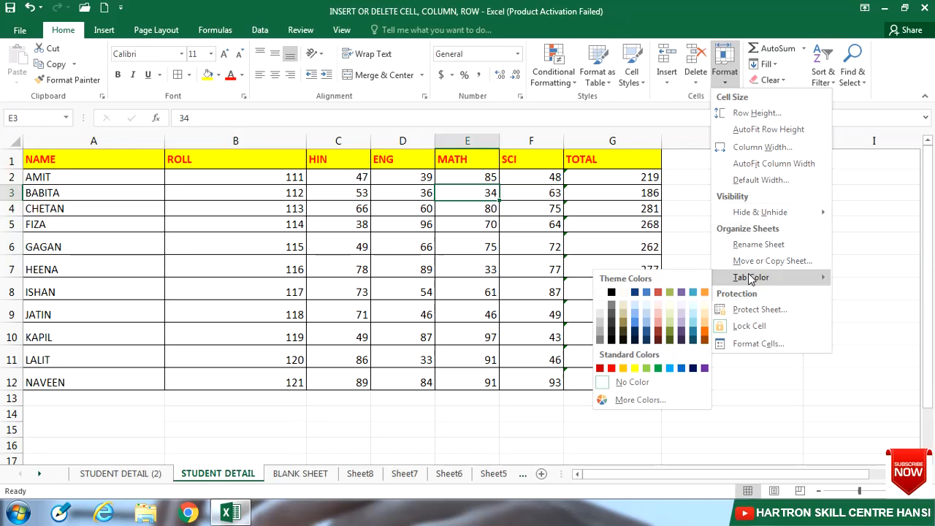
left_click(612, 369)
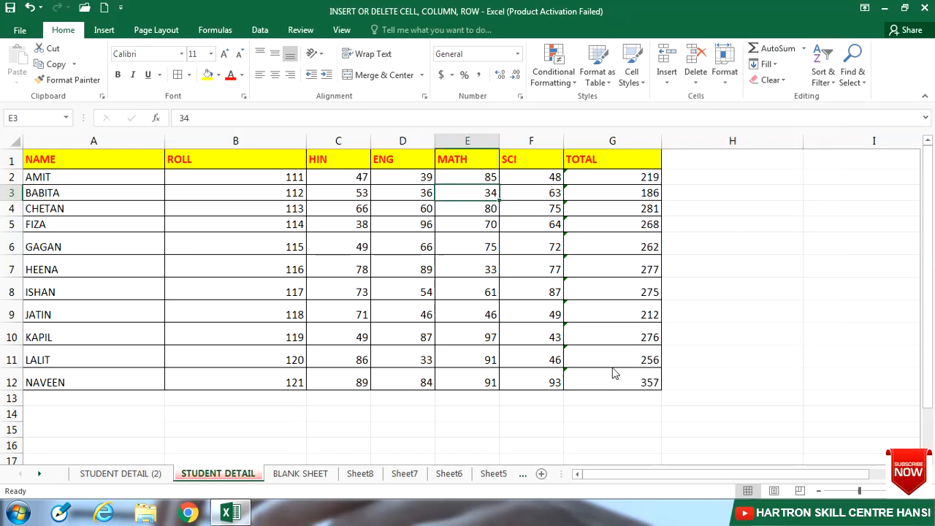
- Switch to Sheet5 to view the colored tab, and go back through the preceding worksheets to STUDENT DETAIL
scroll(490, 476, "down", 1)
left_click(493, 479)
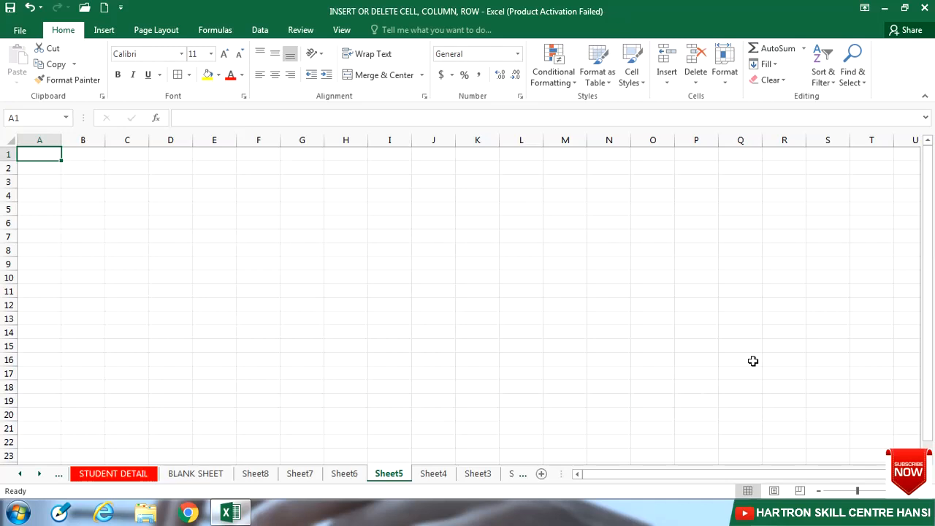
key("ctrl+Page_Up")
key("ctrl+Page_Up")
key("ctrl+Page_Up")
key("ctrl+Page_Up")
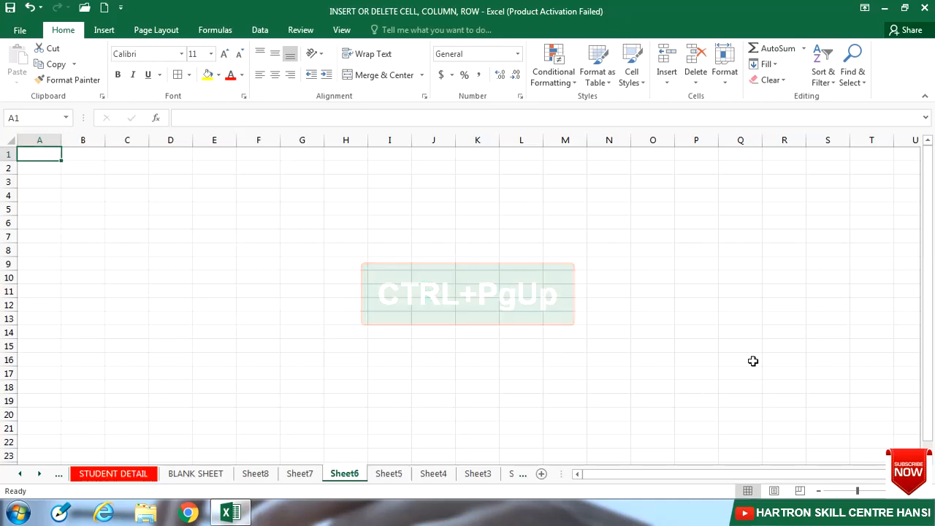
key("ctrl+Page_Up")
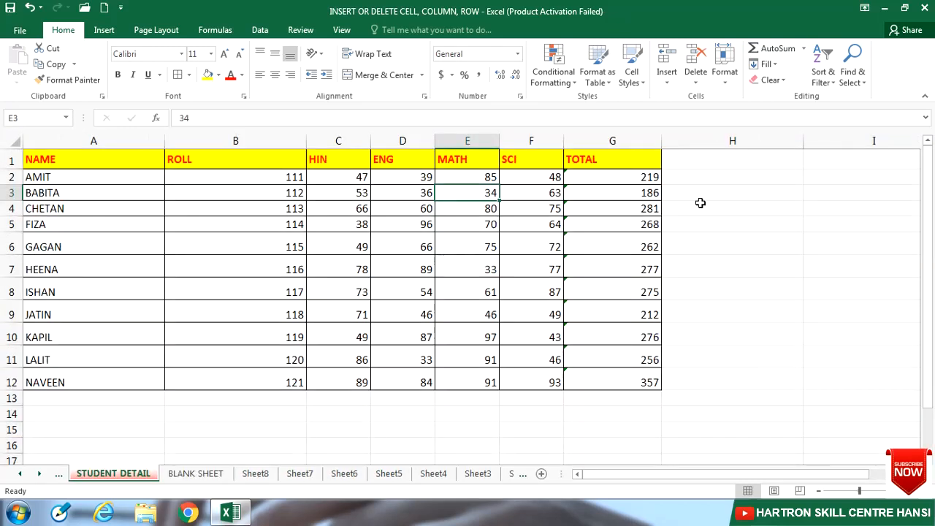
- Open the cell and sheet formatting options for the STUDENT DETAIL sheet
left_click(727, 78)
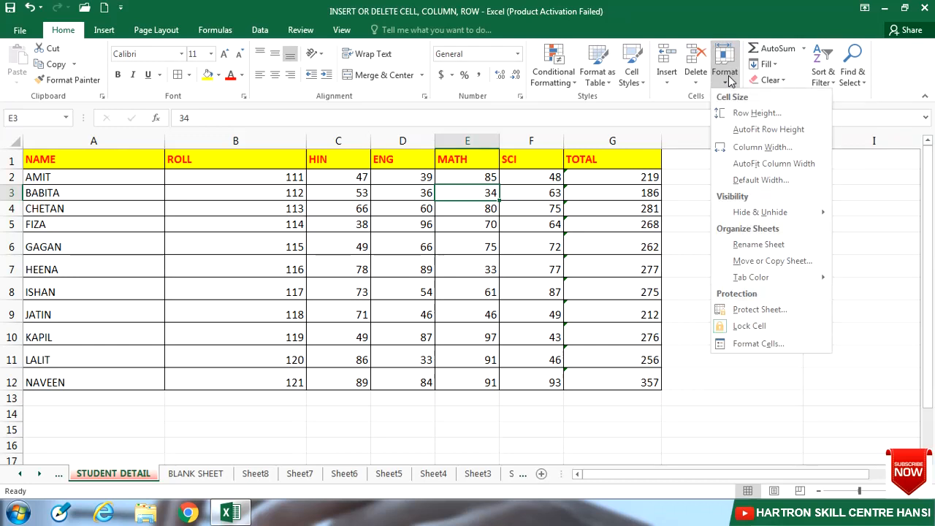